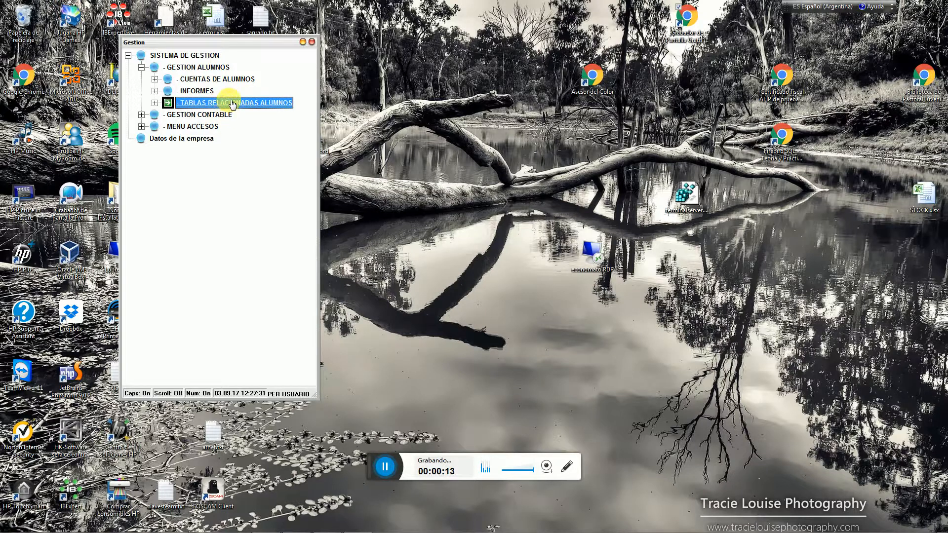
Open the Conceptos de cuentas corrientes table under Tablas relacionadas alumnos and examine the accounts assigned to the CUOTA concept
double_click(226, 105)
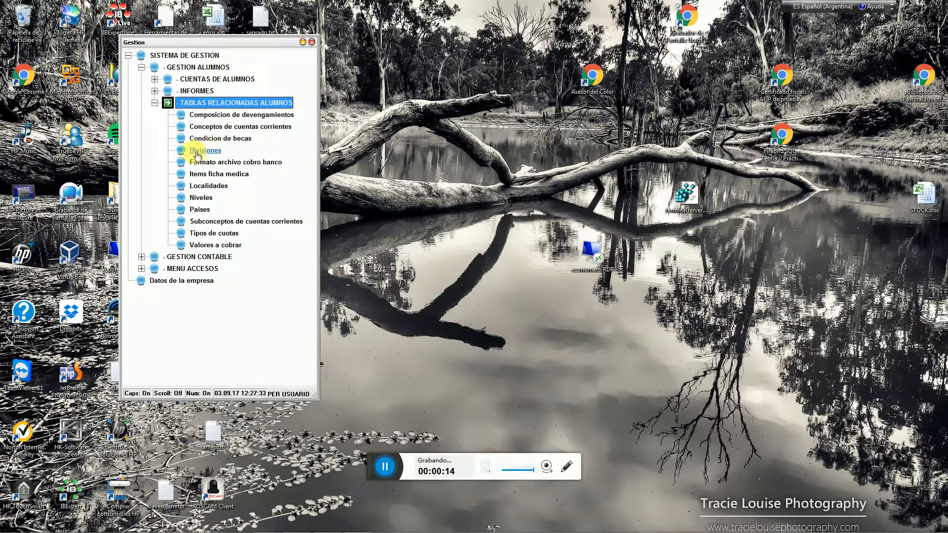
double_click(233, 128)
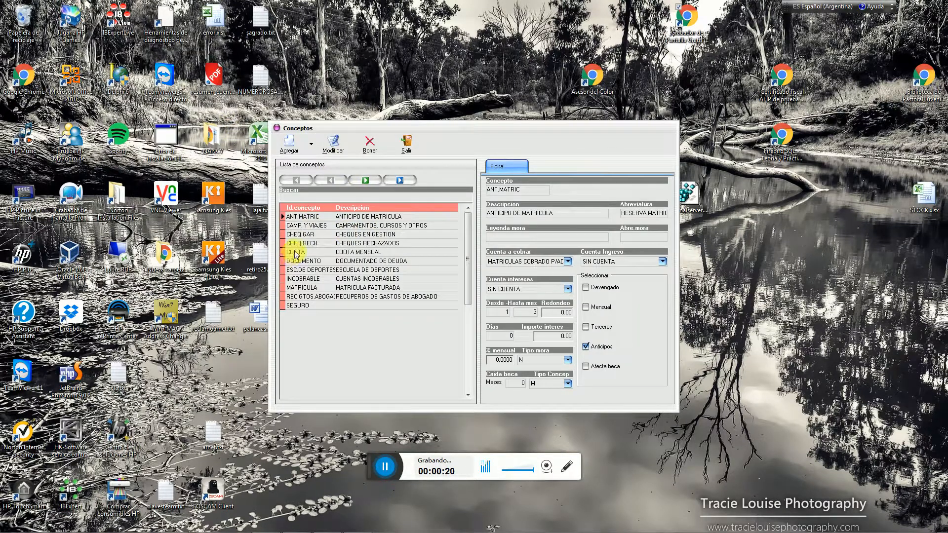
click(296, 252)
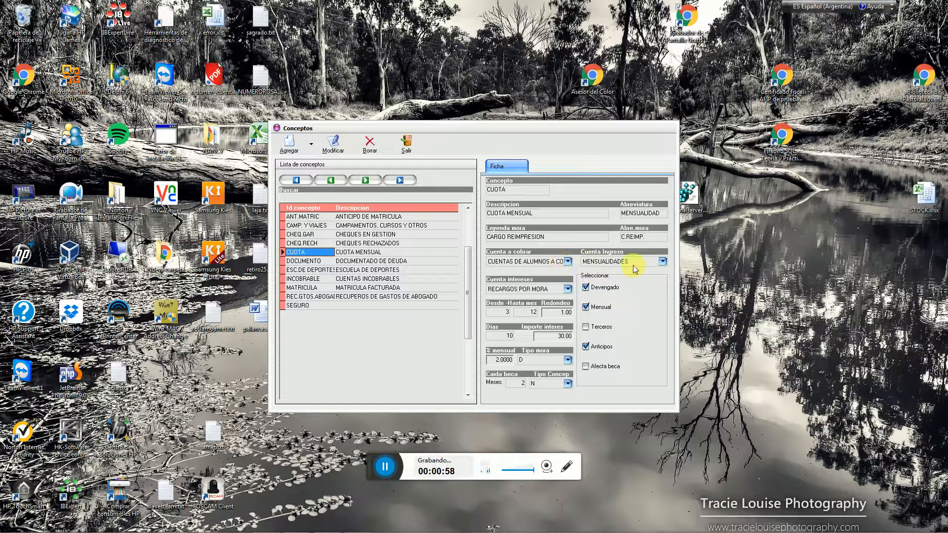
mouse_move(640, 269)
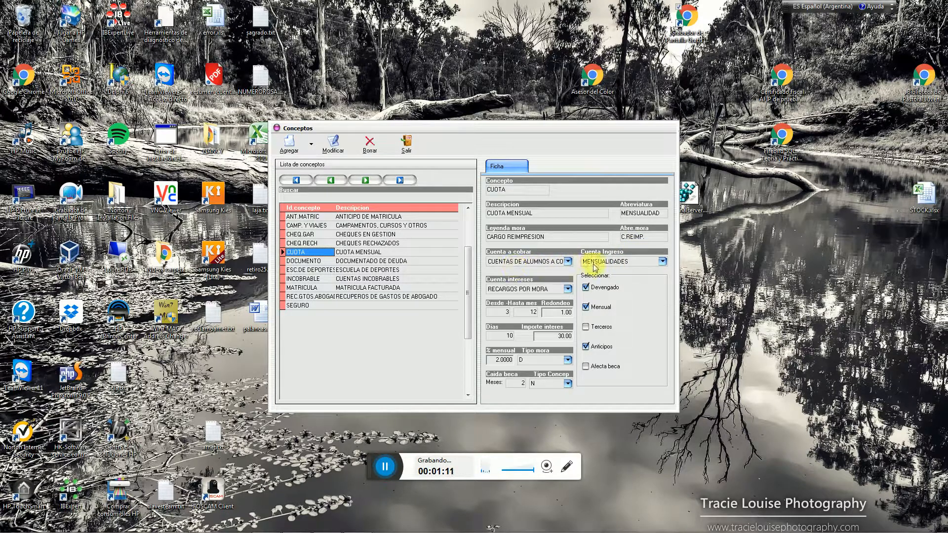
mouse_move(608, 267)
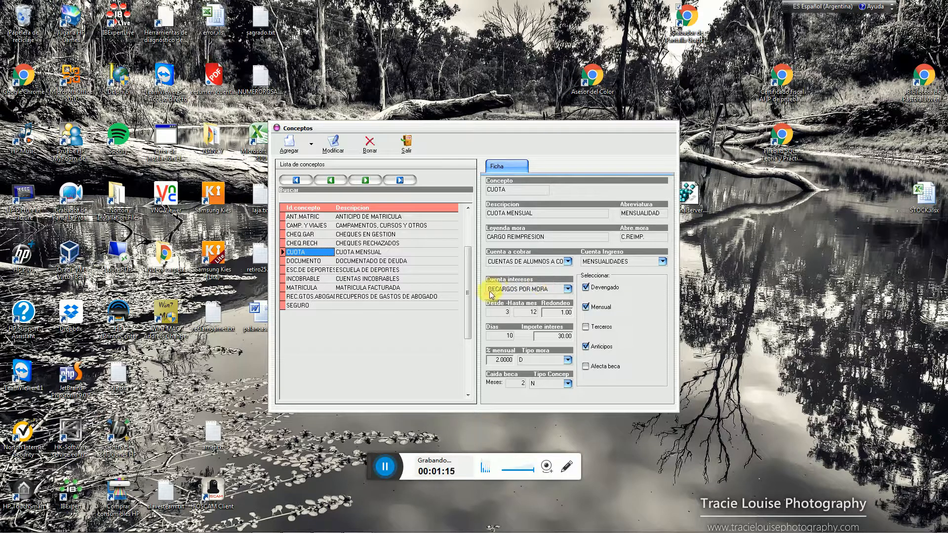
Compare the account and interest settings of the CHEQ.RECH, DOCUMENTO and CHEQ.GAR concepts with those of CUOTA, ending on CUOTA
click(352, 244)
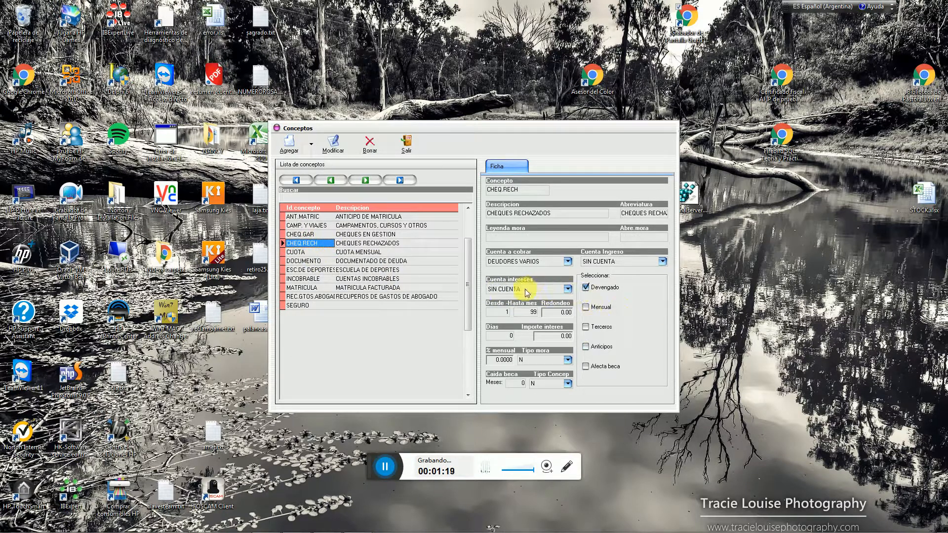
click(316, 252)
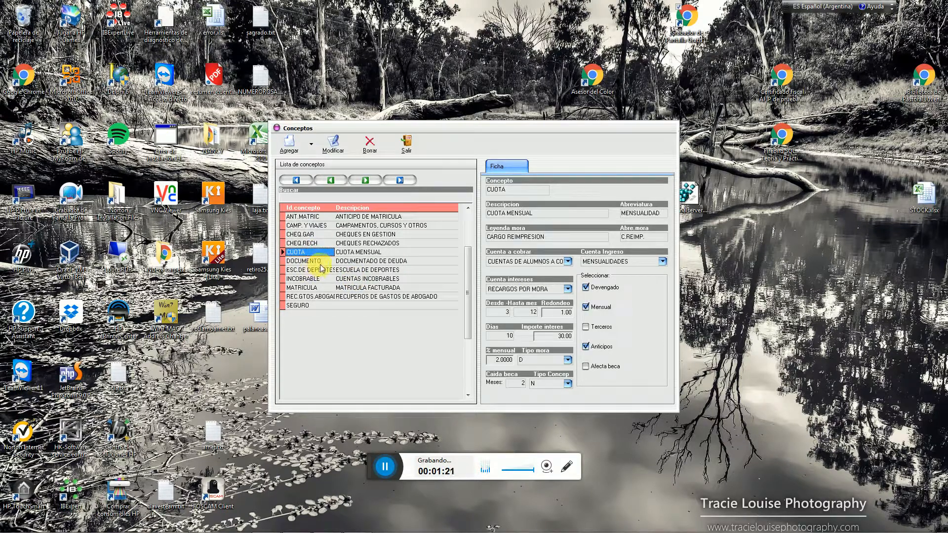
click(320, 262)
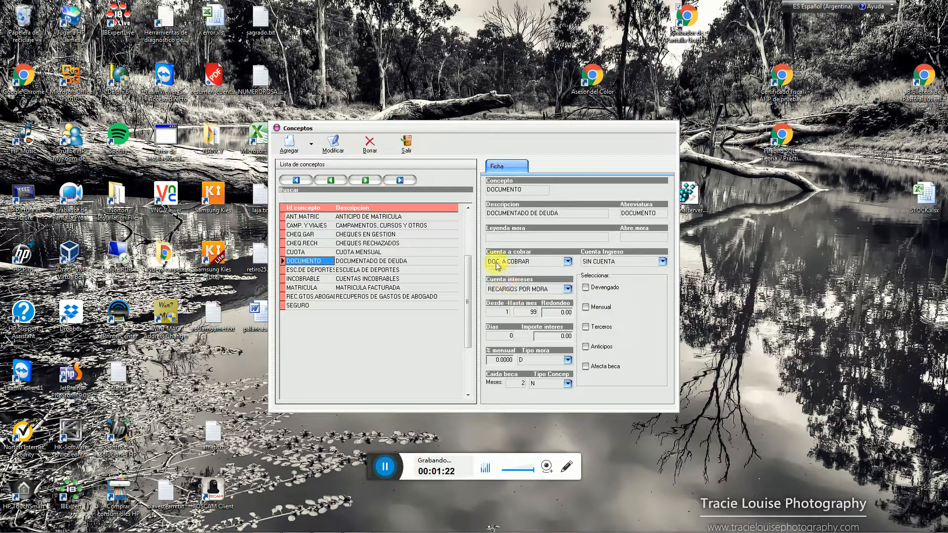
click(346, 253)
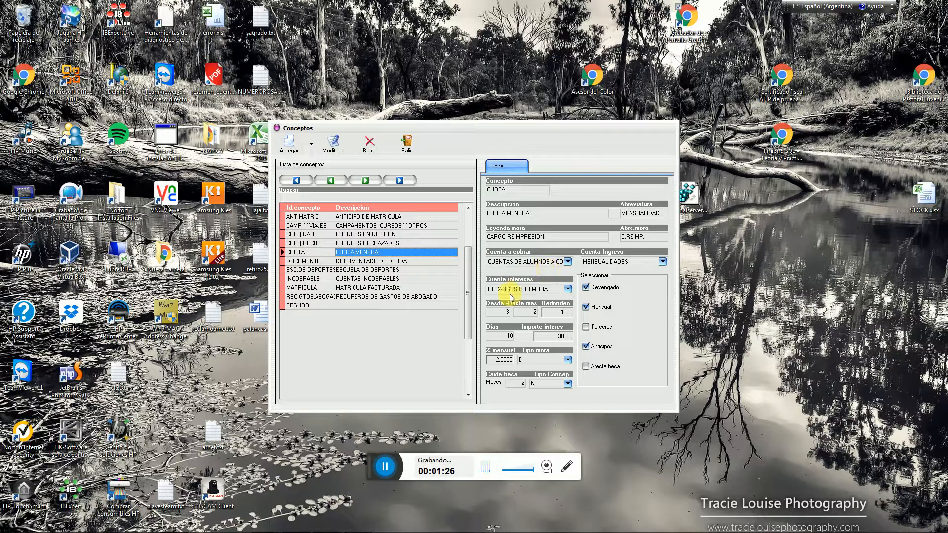
click(357, 235)
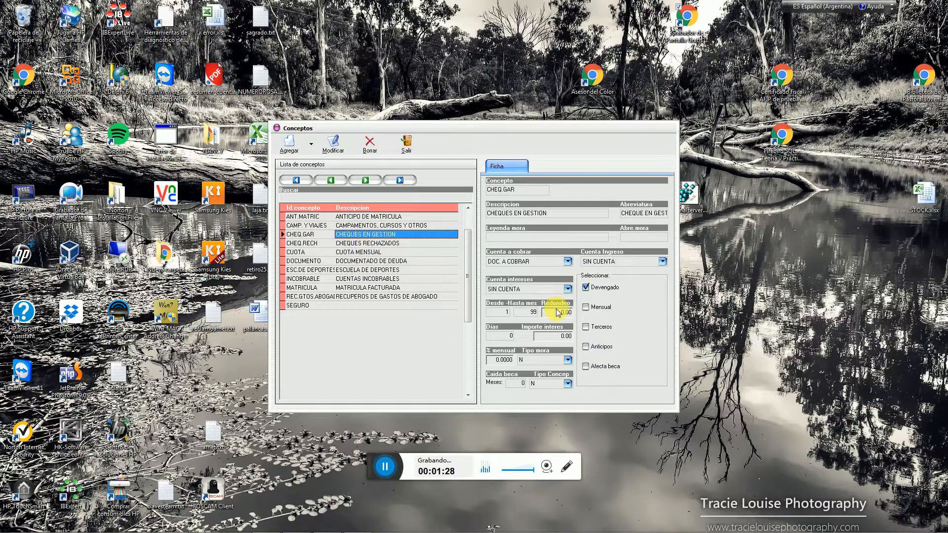
click(287, 252)
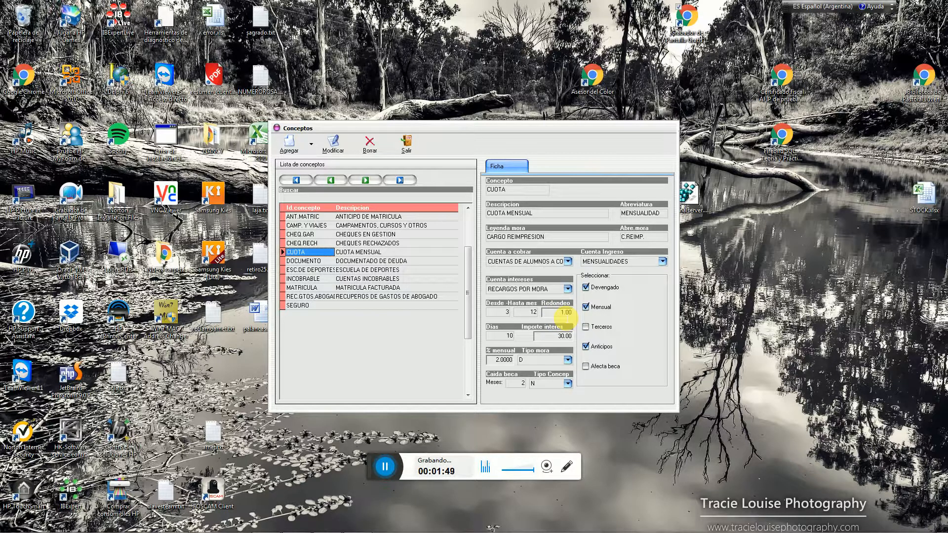
Inspect CUOTA's Dias and Importe interes values, and review the Tipo mora options, keeping the D option (fixed amount/monthly interest)
click(500, 337)
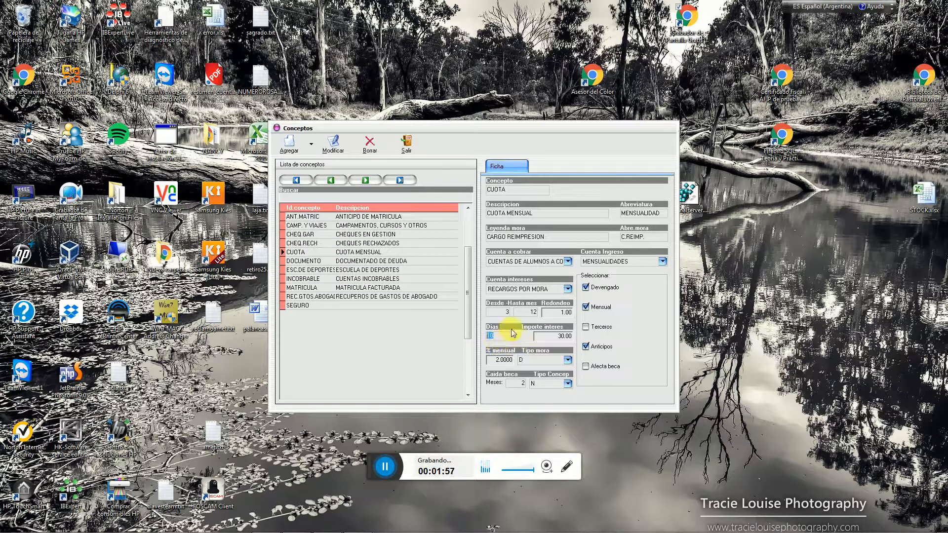
click(550, 336)
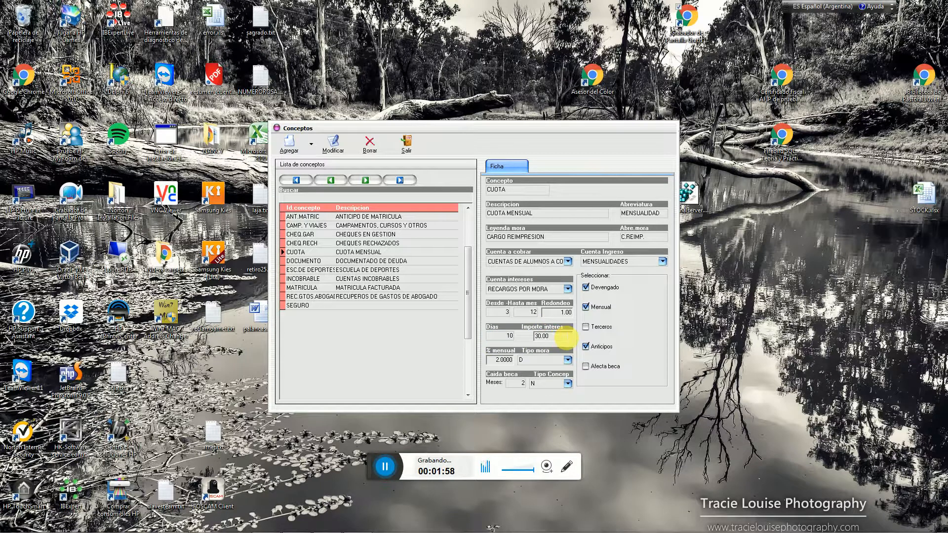
drag(565, 337, 519, 336)
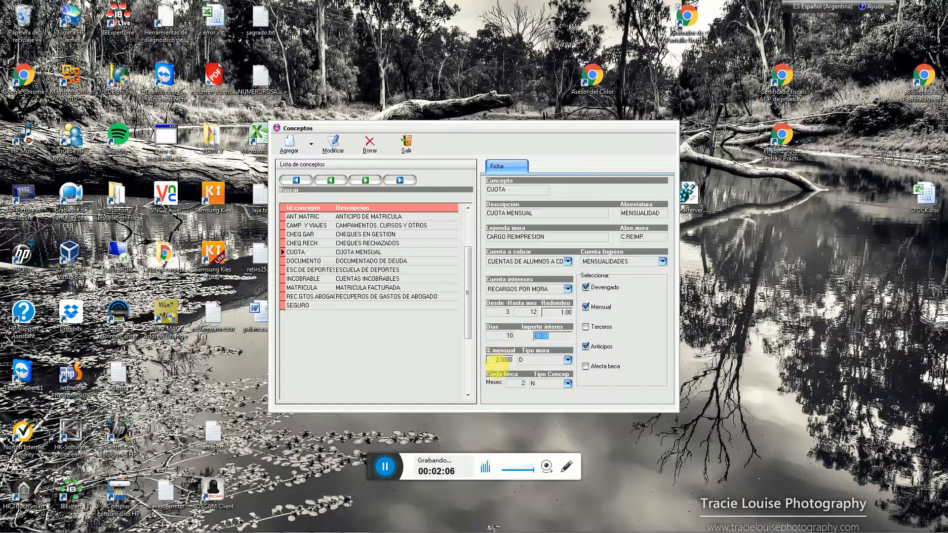
click(567, 361)
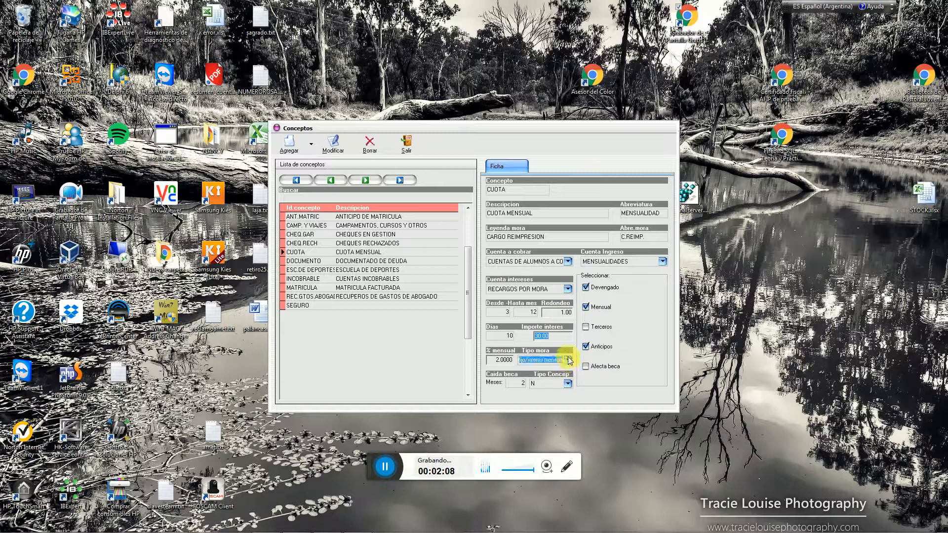
click(567, 360)
click(568, 360)
click(569, 360)
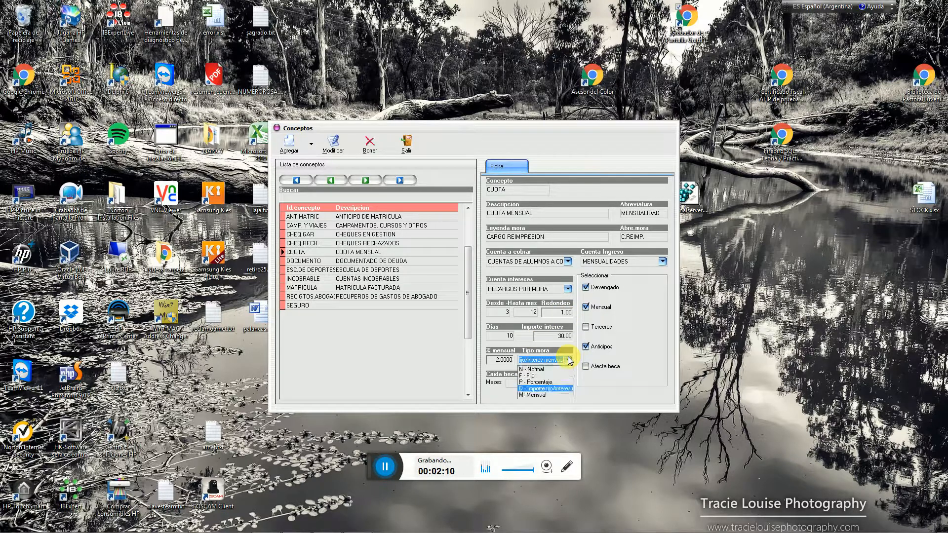
click(547, 389)
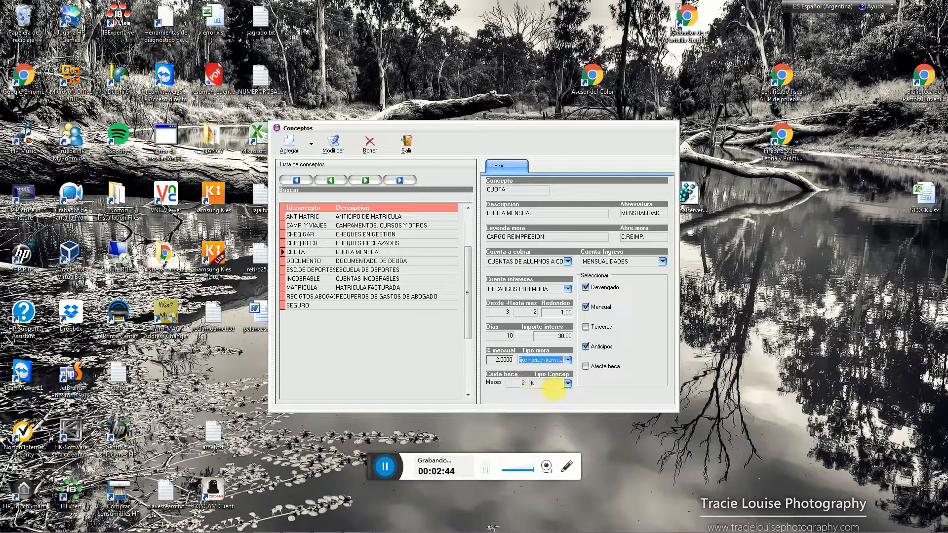
Review the Tipo Concep options for CUOTA, keeping N - Normal, and check its Devengado setting
click(567, 385)
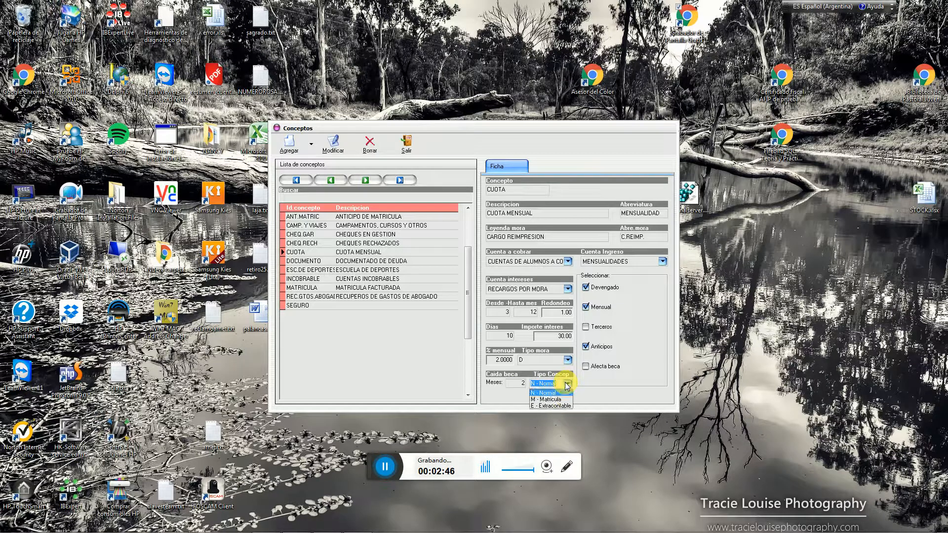
click(567, 386)
click(568, 384)
click(566, 394)
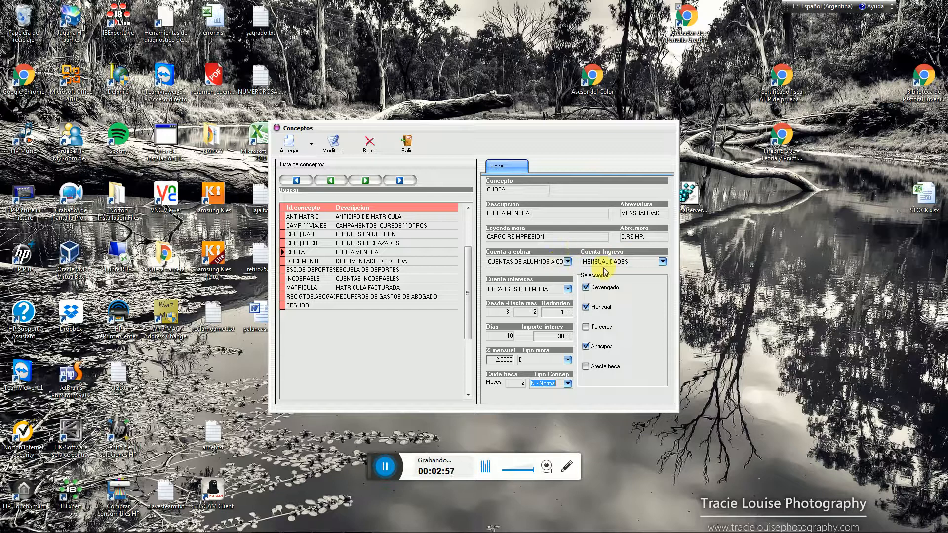
click(567, 384)
click(553, 408)
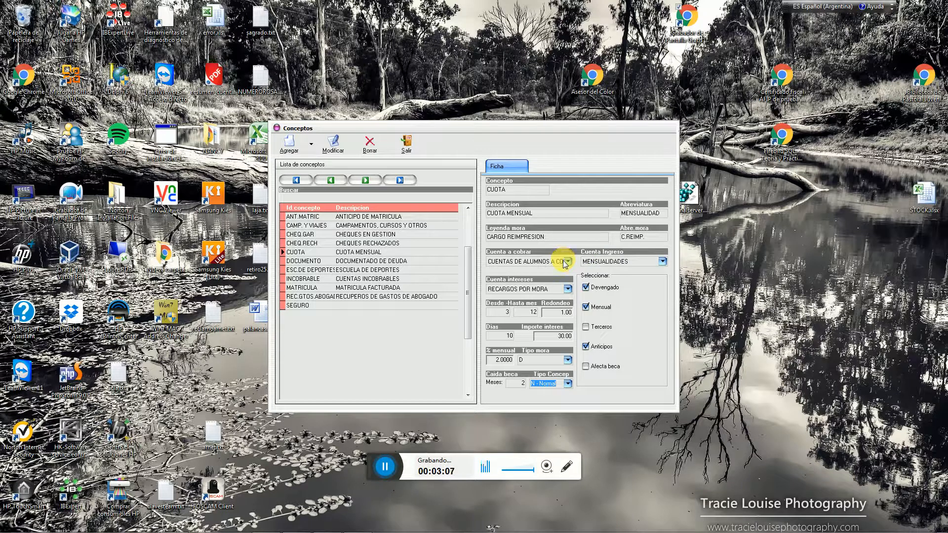
click(547, 384)
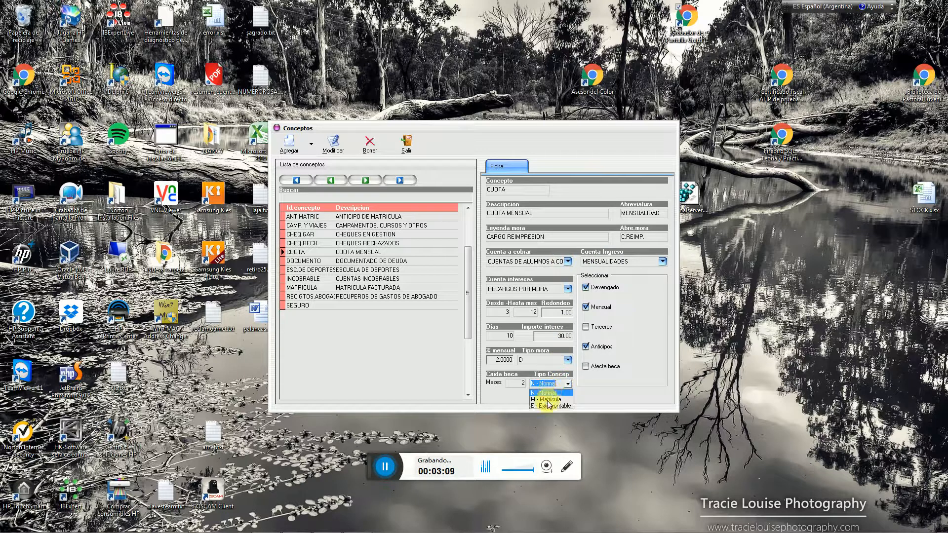
click(546, 394)
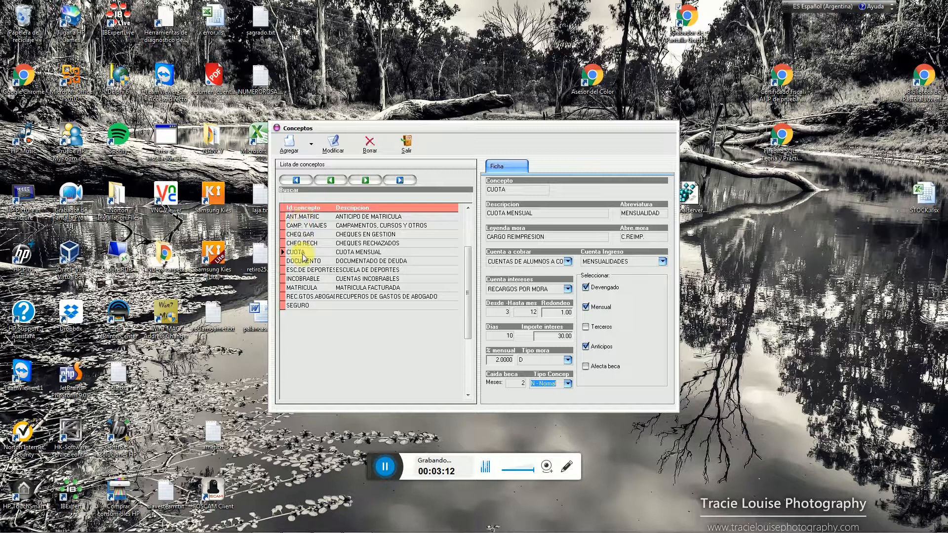
click(589, 291)
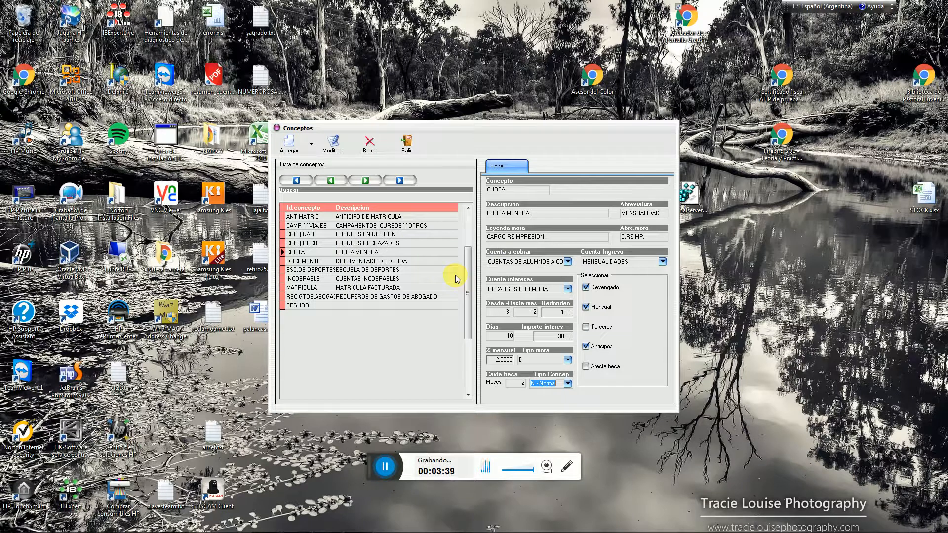
Close the Conceptos window, open the Divisiones table and browse the levels SECUNDARIO, INI 4 AÑOS and PRIMARIO
click(406, 144)
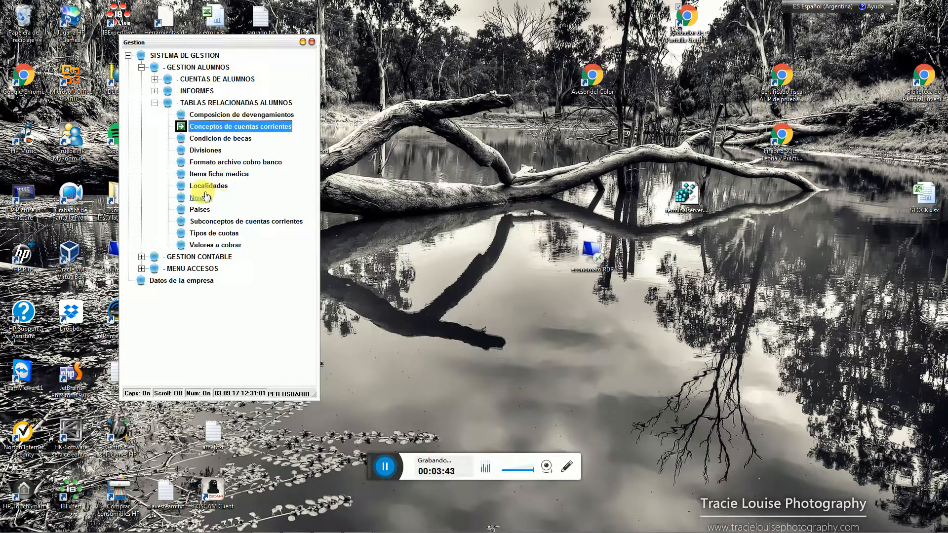
double_click(211, 151)
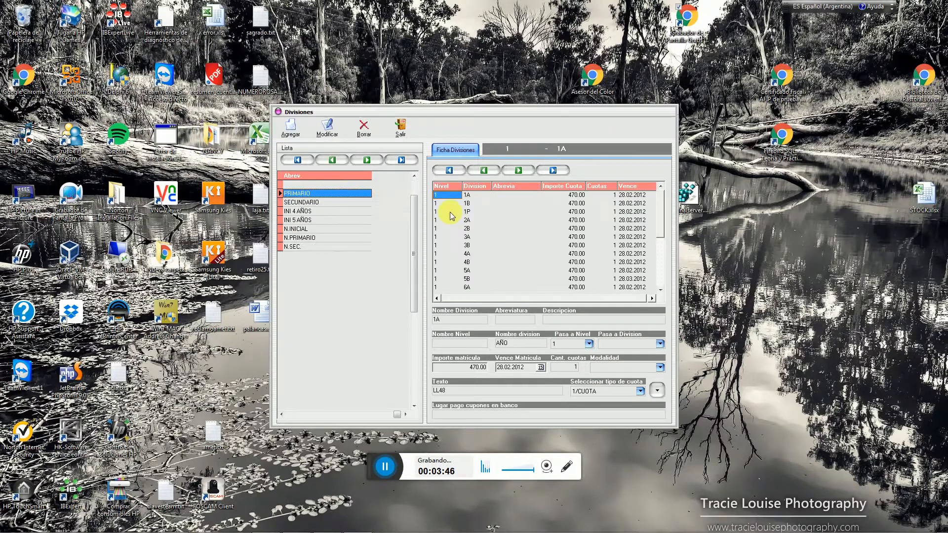
click(311, 202)
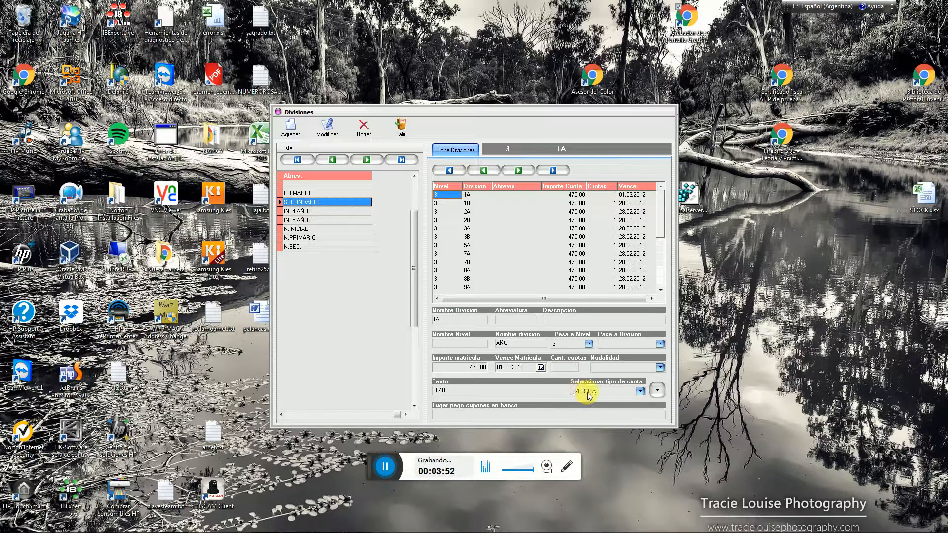
click(302, 212)
click(298, 193)
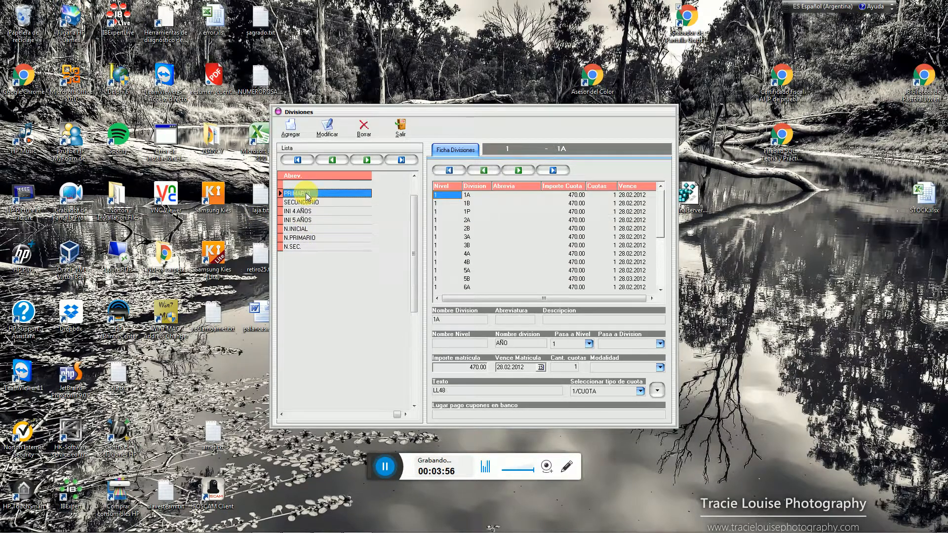
Examine the enrolment and fee type data of PRIMARIO divisions 1B, 2A, 3B, 4A and 4B, and of SECUNDARIO divisions 1A and 1B
click(471, 198)
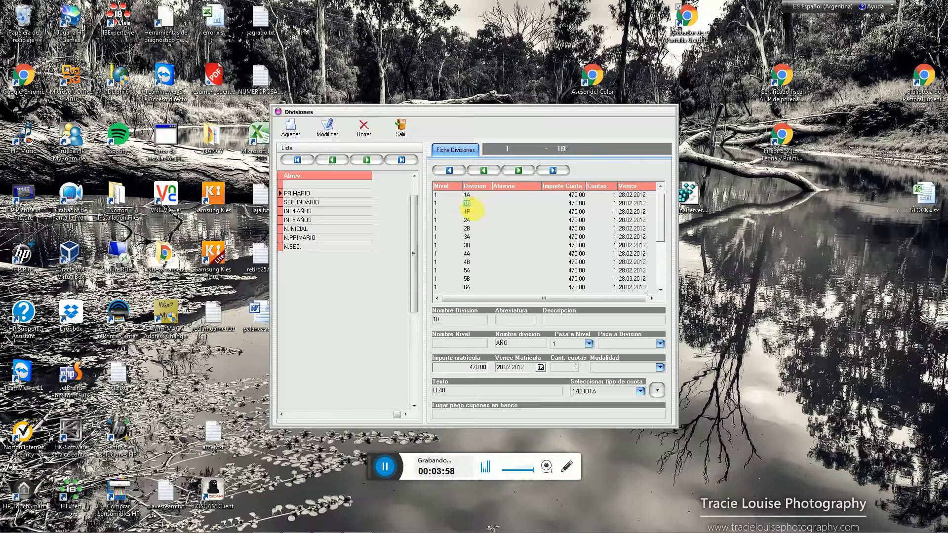
click(473, 221)
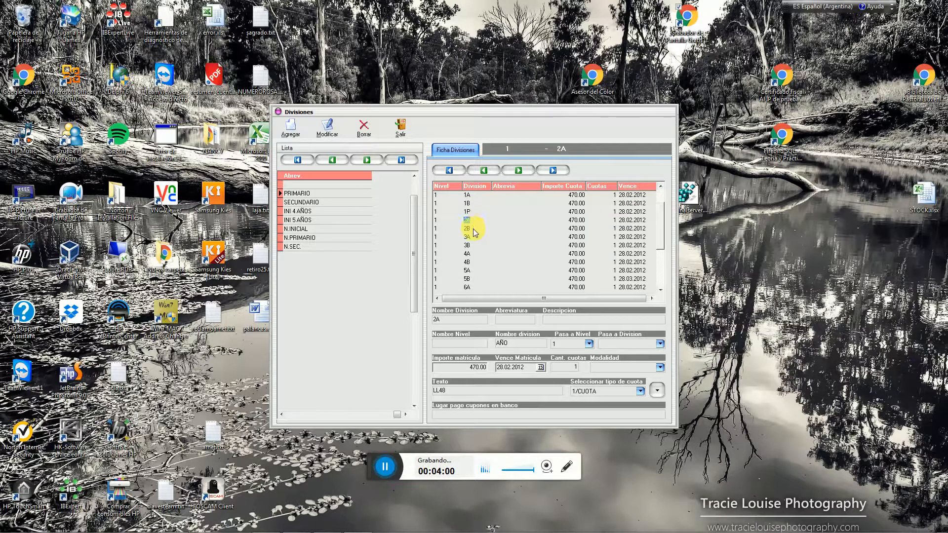
click(473, 245)
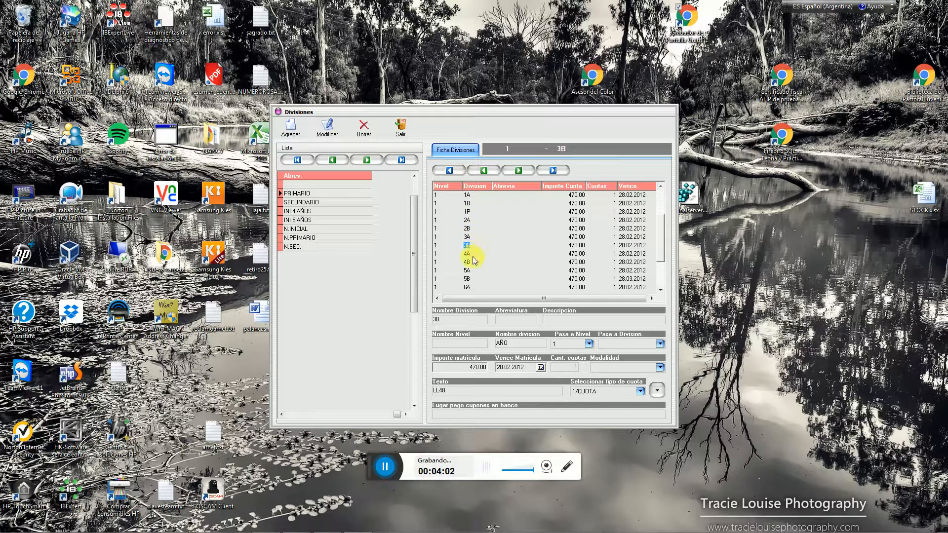
click(473, 257)
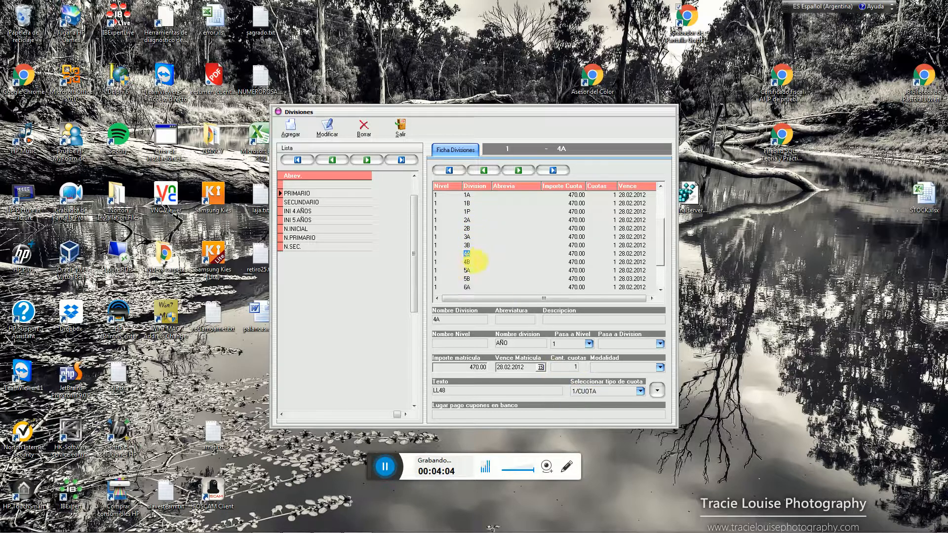
click(473, 262)
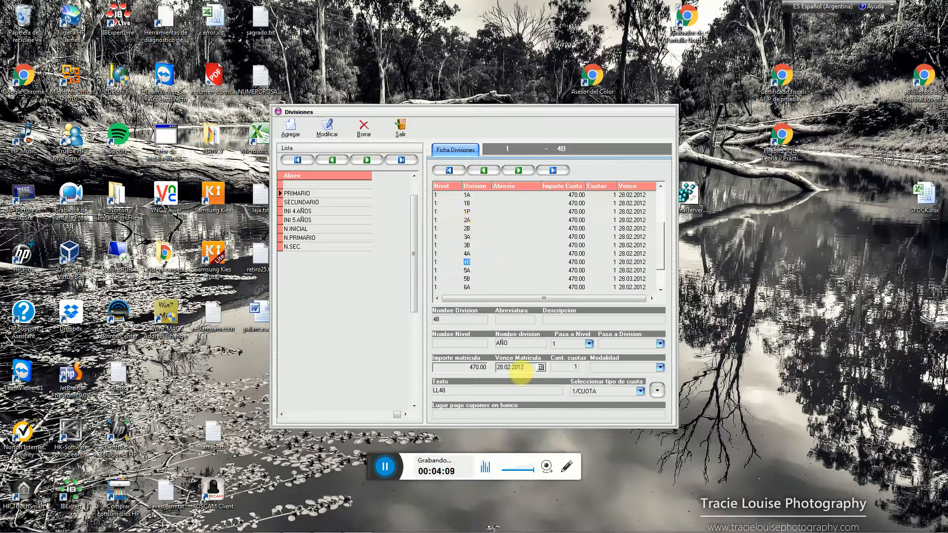
click(467, 204)
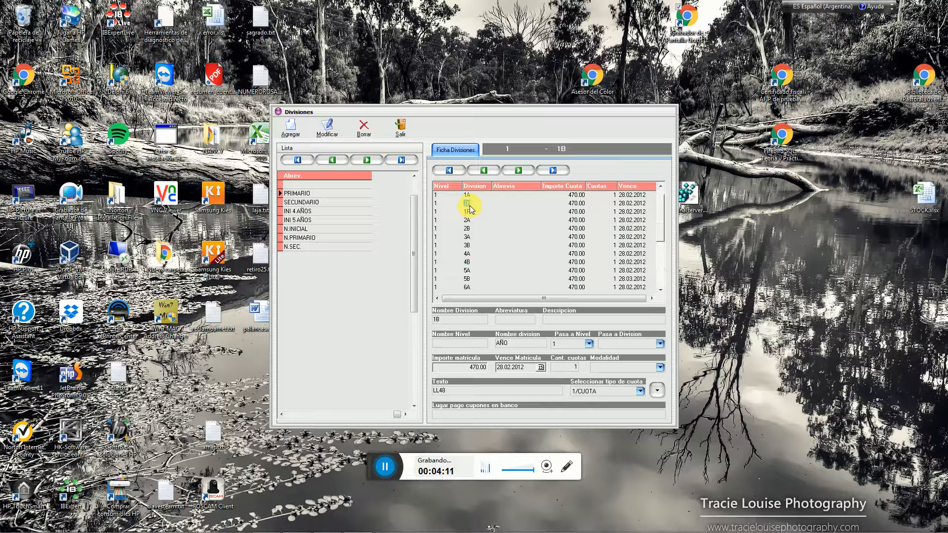
click(306, 202)
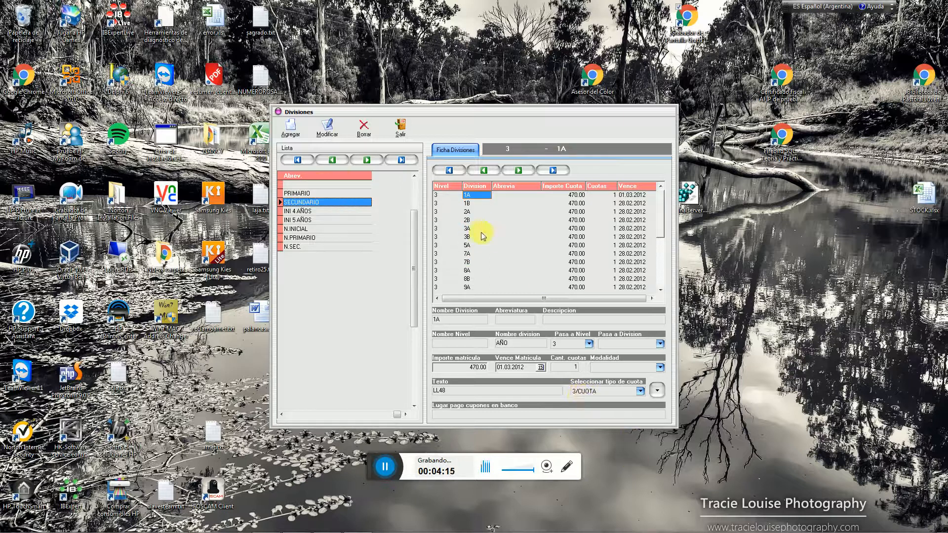
click(467, 202)
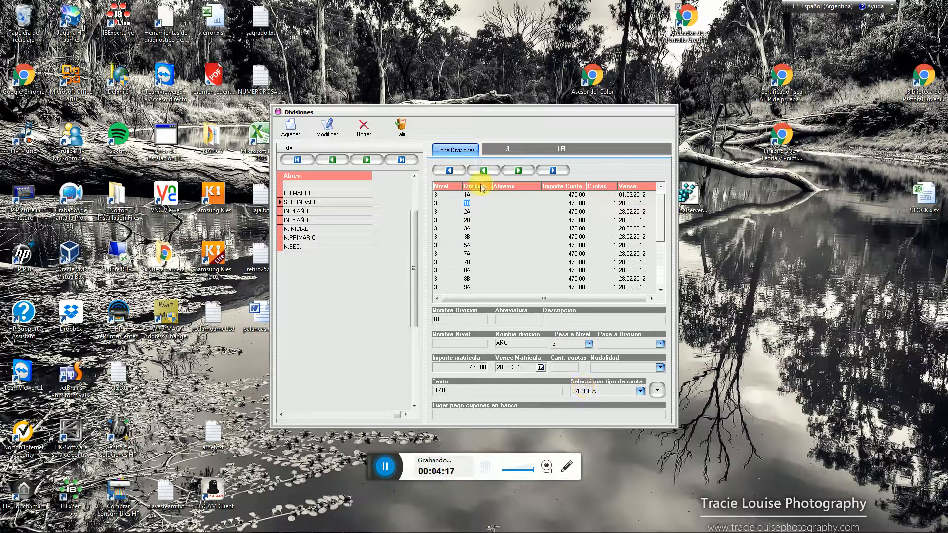
Review the fee type of PRIMARIO divisions 1B, 2B, 3A, 3B and 2A, and close the Divisiones window
click(281, 194)
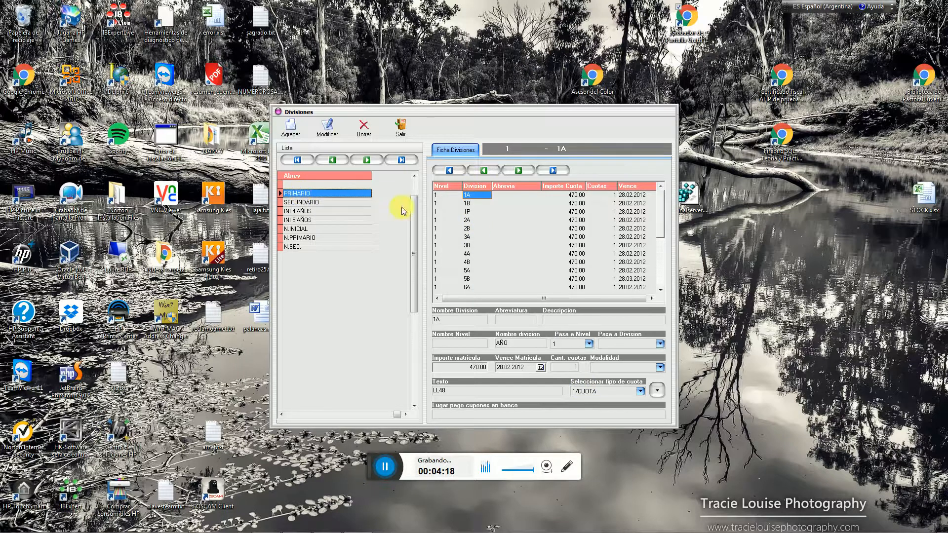
click(477, 204)
click(480, 228)
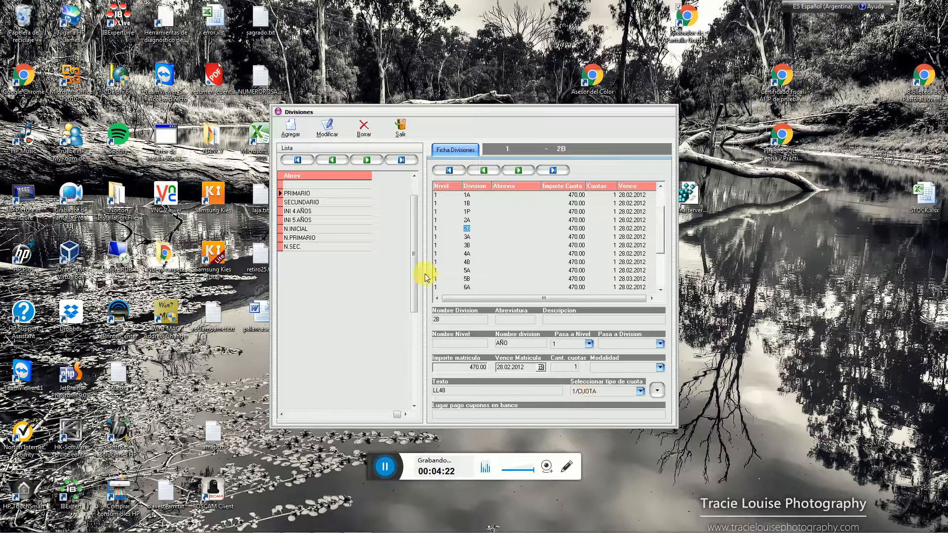
click(467, 237)
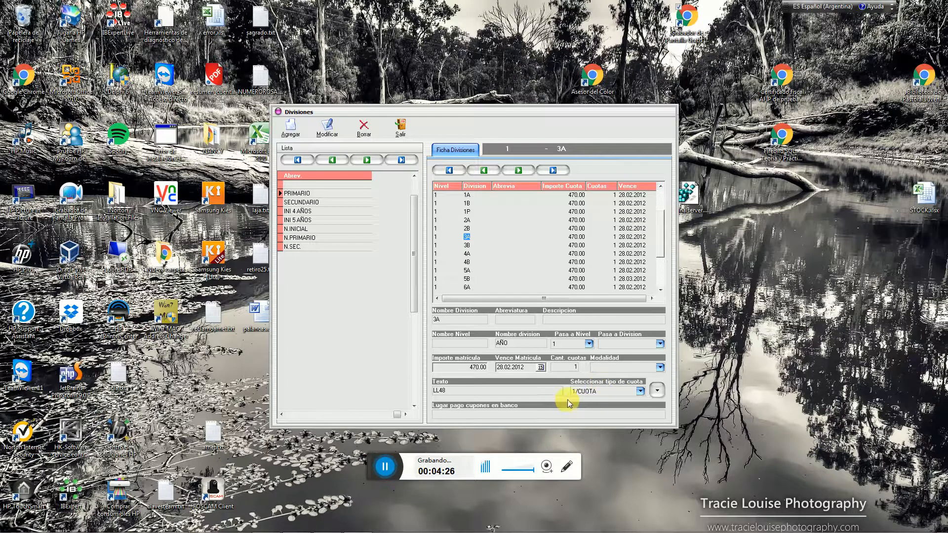
click(466, 245)
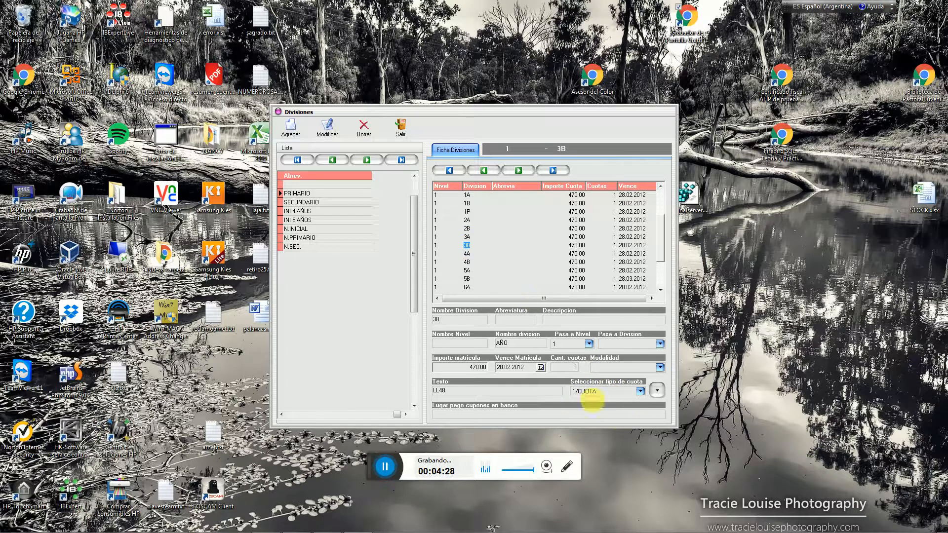
click(479, 220)
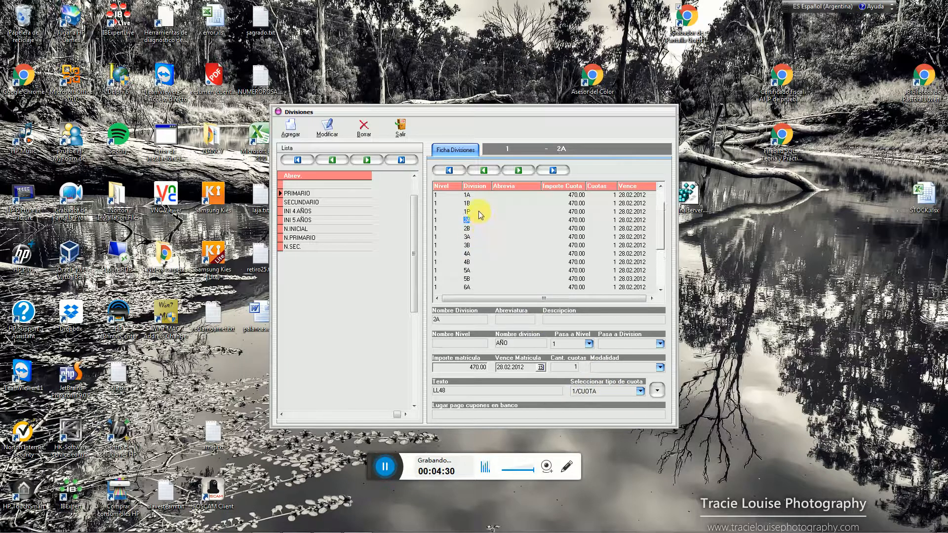
click(400, 129)
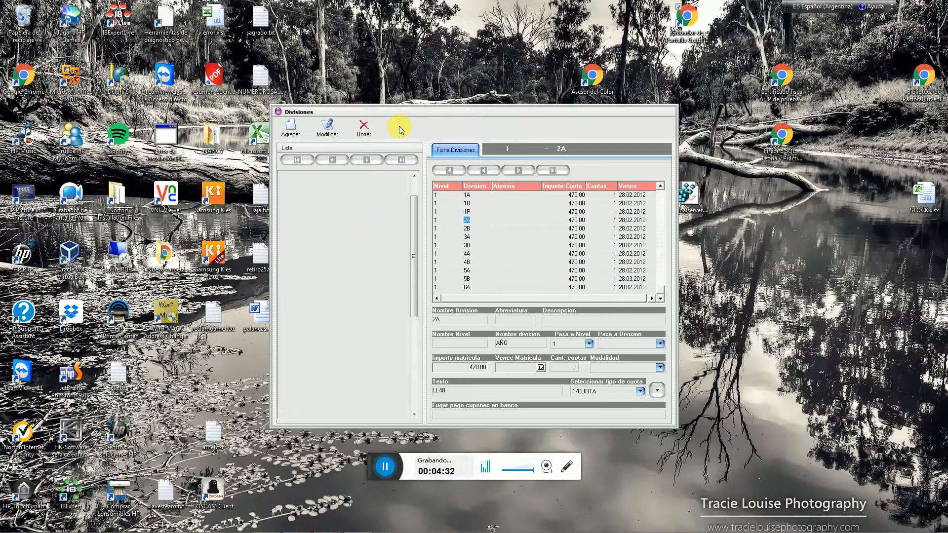
Open the Valores a cobrar table and browse the composition of fee types 1/CUOTA, 3/CUOTA and 4/CUOTA
double_click(227, 245)
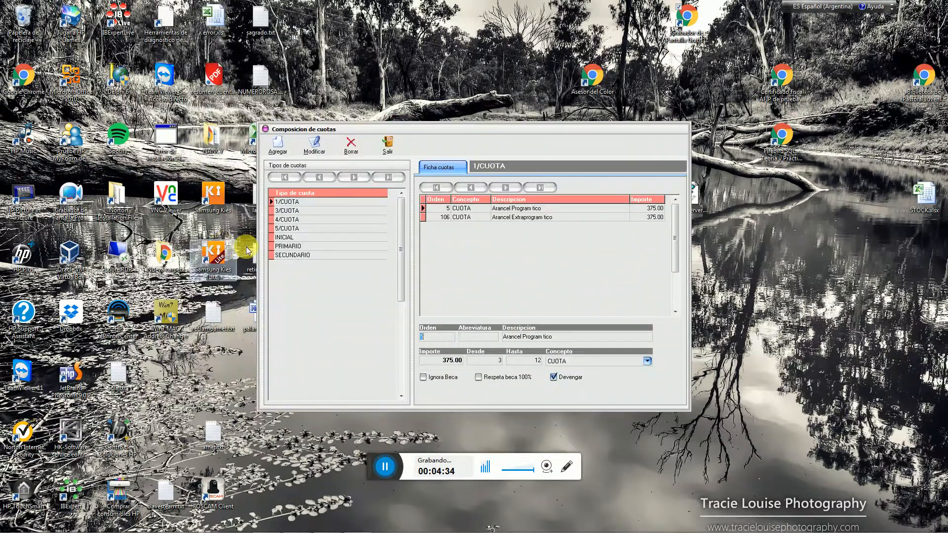
click(297, 202)
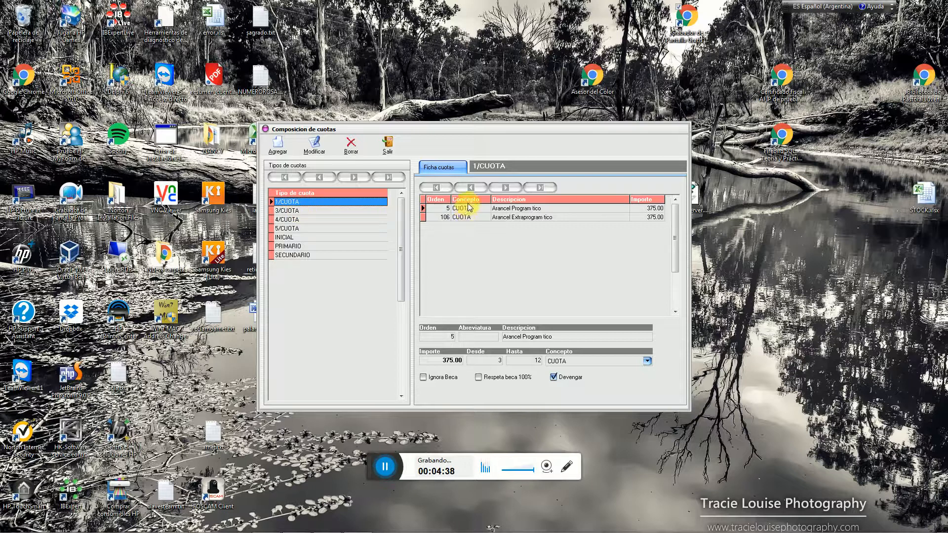
click(289, 211)
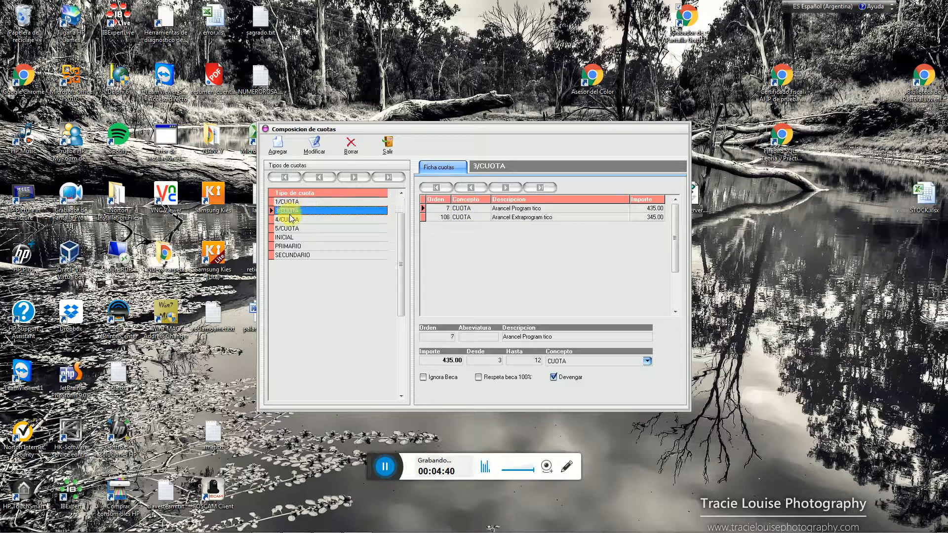
click(291, 219)
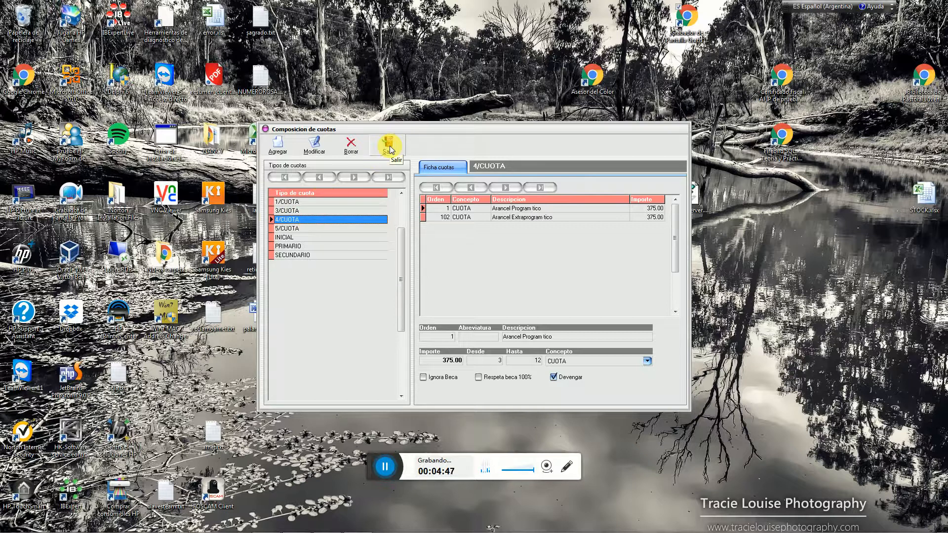
Compare the details of the Arancel Programático and Arancel Extraprogramático items of fee type 1/CUOTA
click(303, 202)
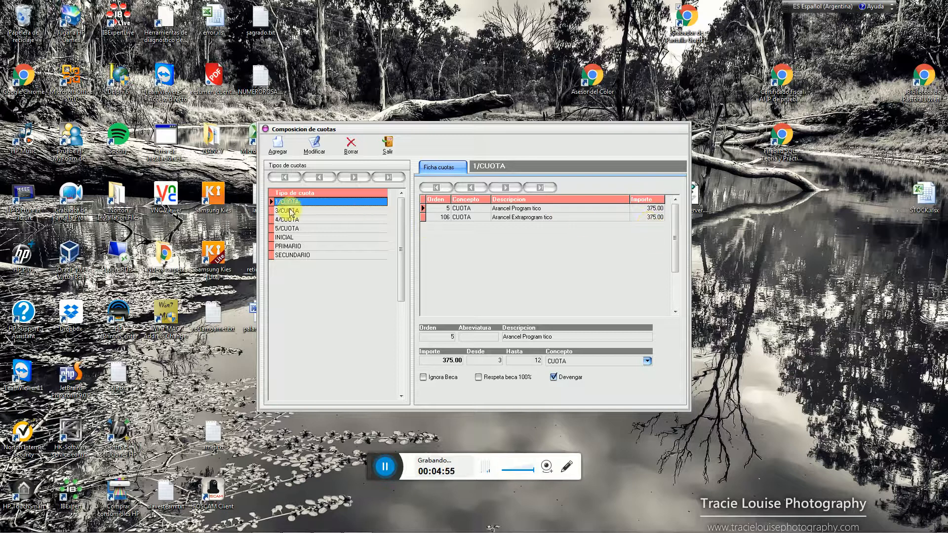
click(473, 208)
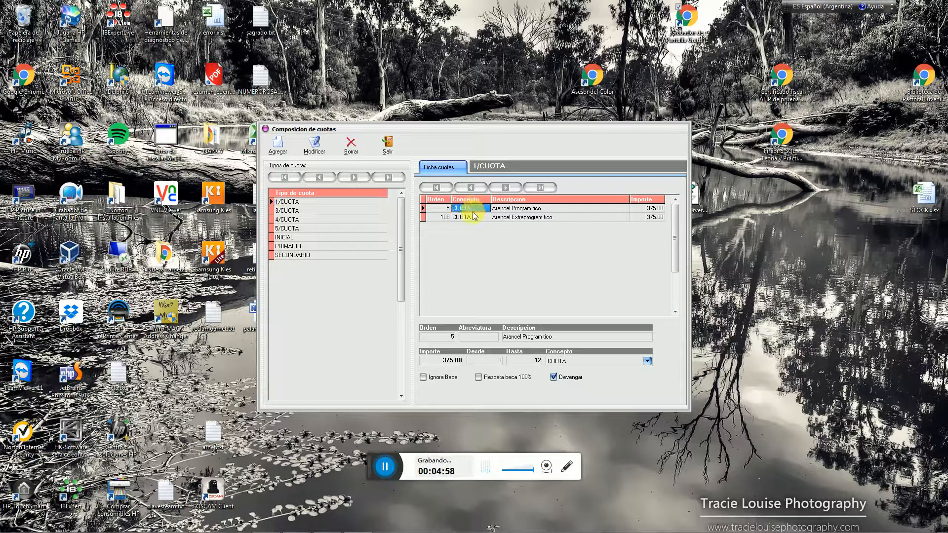
click(472, 218)
click(473, 208)
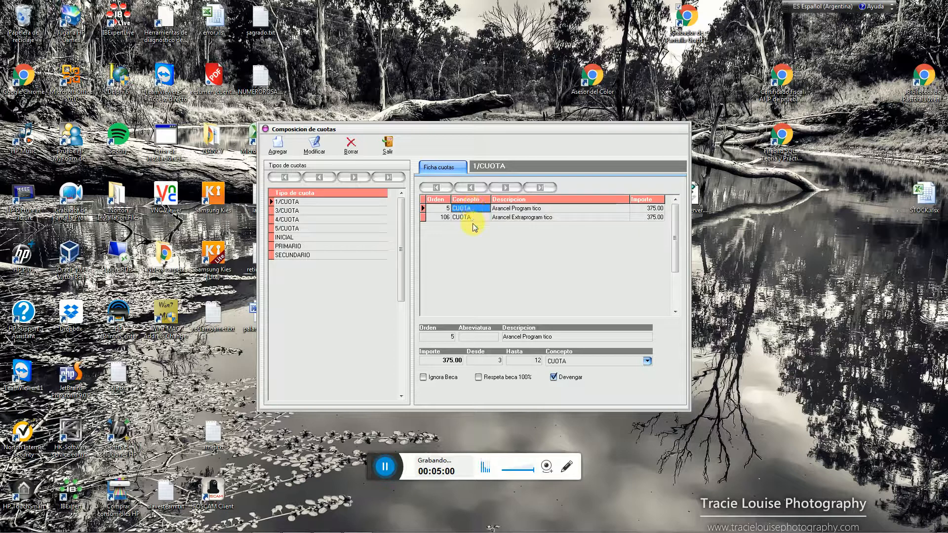
click(475, 218)
click(476, 209)
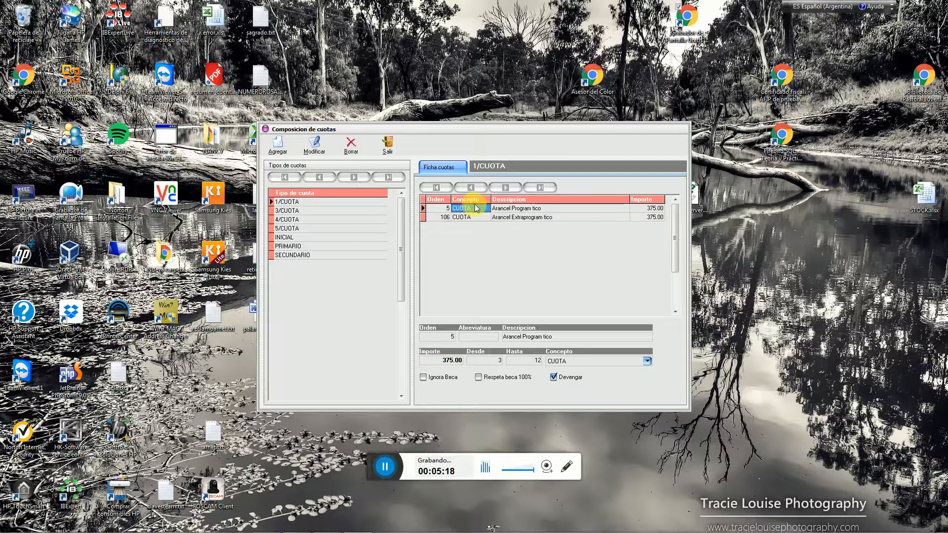
Enable Ignora Beca for 1/CUOTA's Arancel Programático, clear it again, and check the item's Devengar option
click(423, 379)
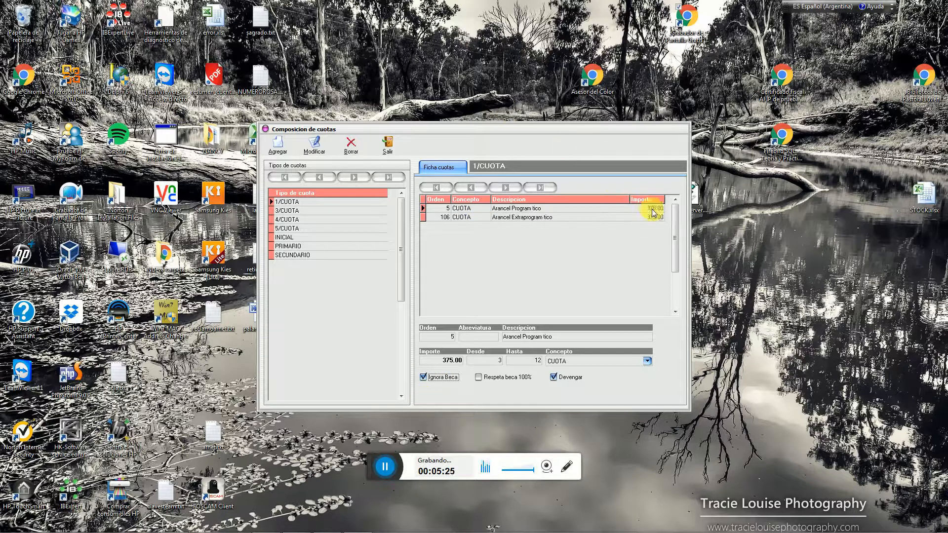
click(424, 380)
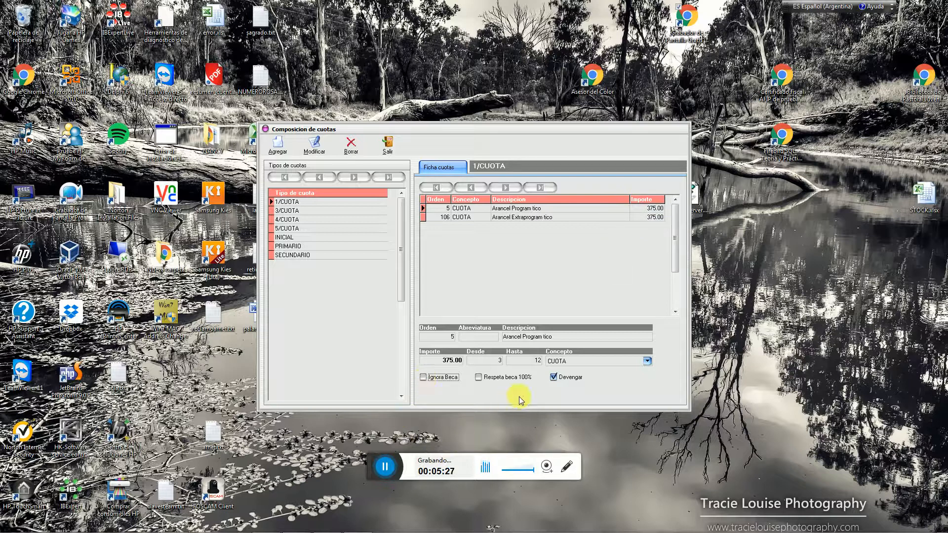
click(474, 208)
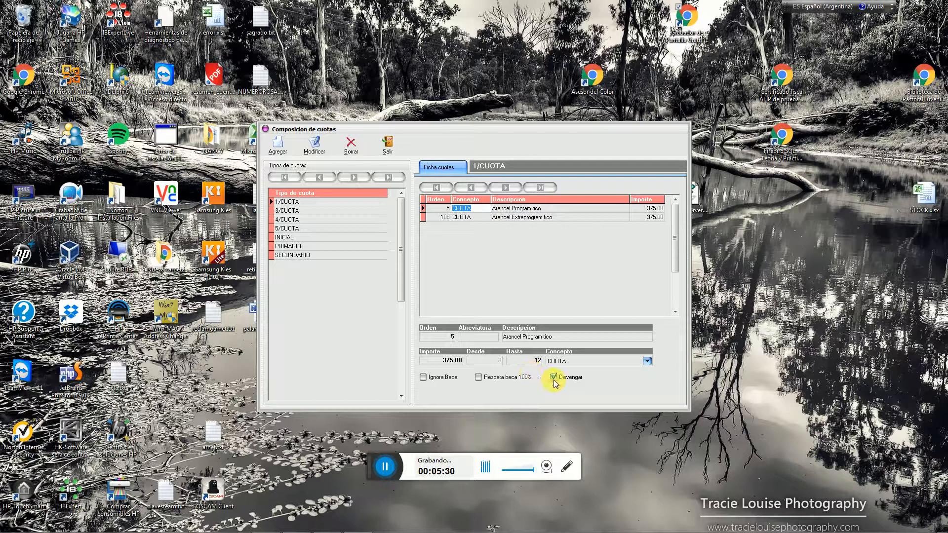
Browse the fee types 4/CUOTA, INICIAL, PRIMARIO and 5/CUOTA, and inspect 5/CUOTA's Arancel Programático item
click(284, 220)
click(286, 239)
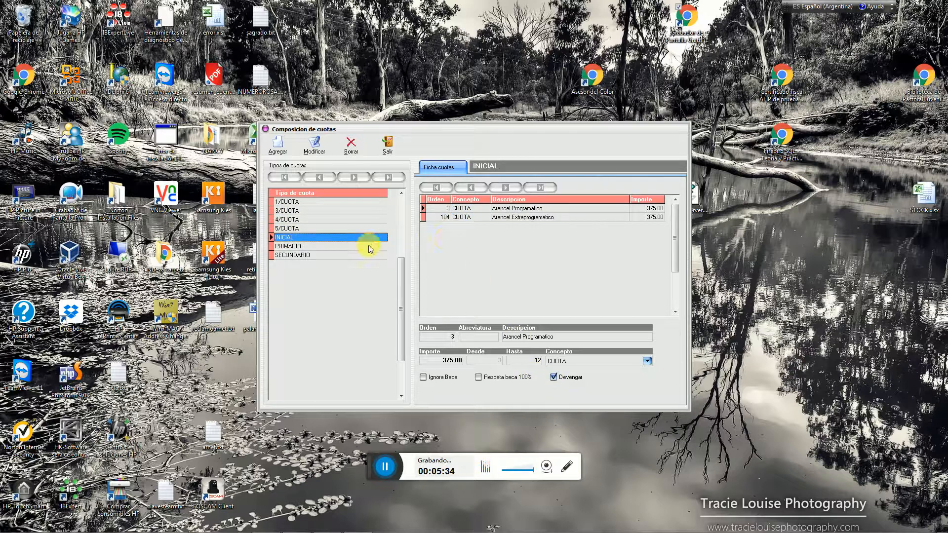
click(340, 247)
click(340, 228)
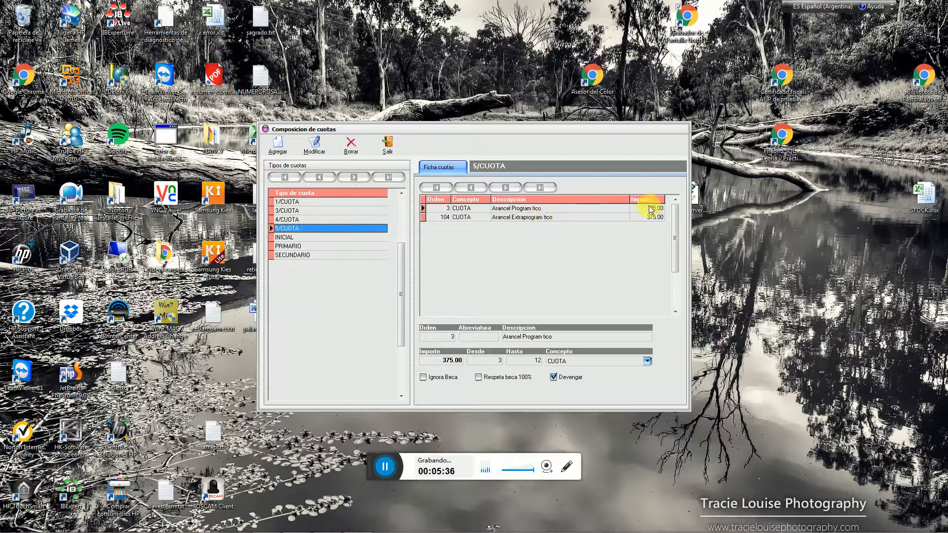
click(459, 212)
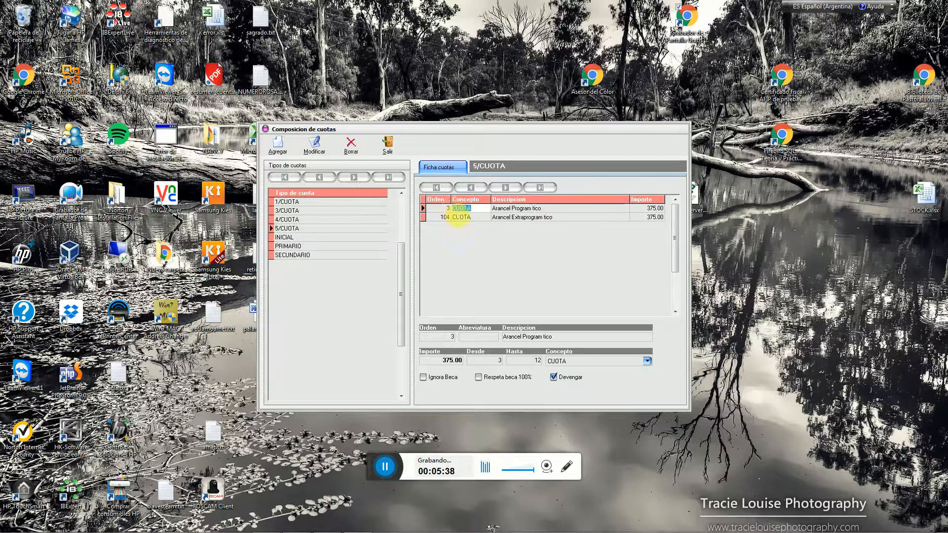
Set Desde to 9 for 5/CUOTA's Arancel Extraprogramático item, save the change and close the Composicion de cuotas window
click(462, 218)
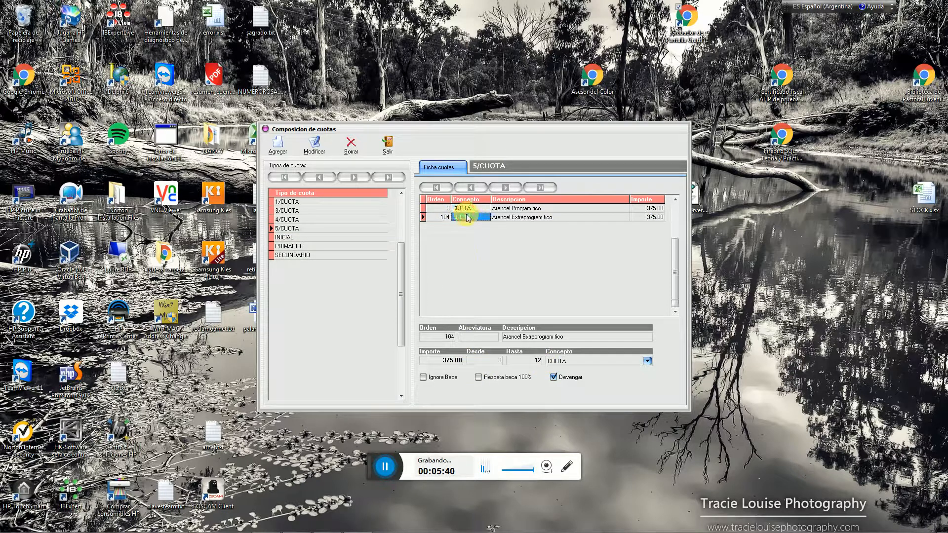
click(314, 145)
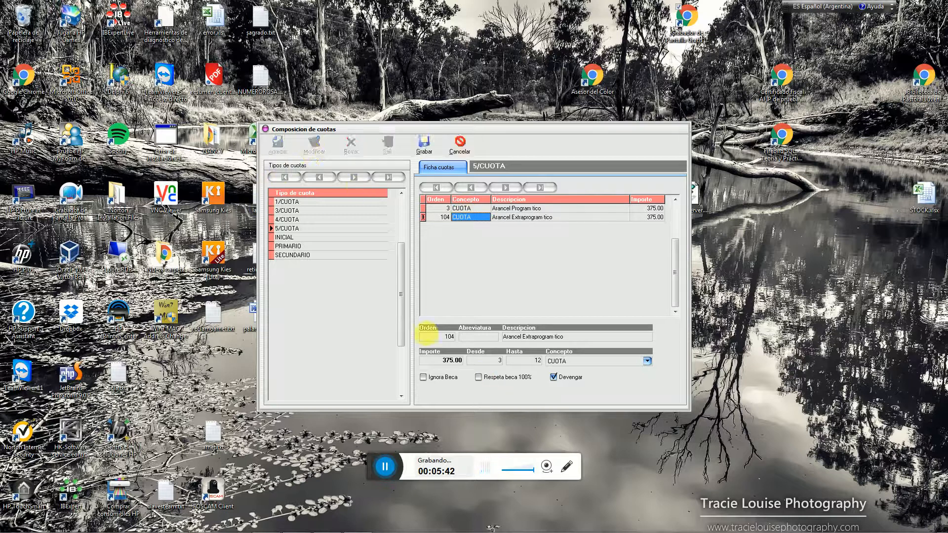
click(483, 360)
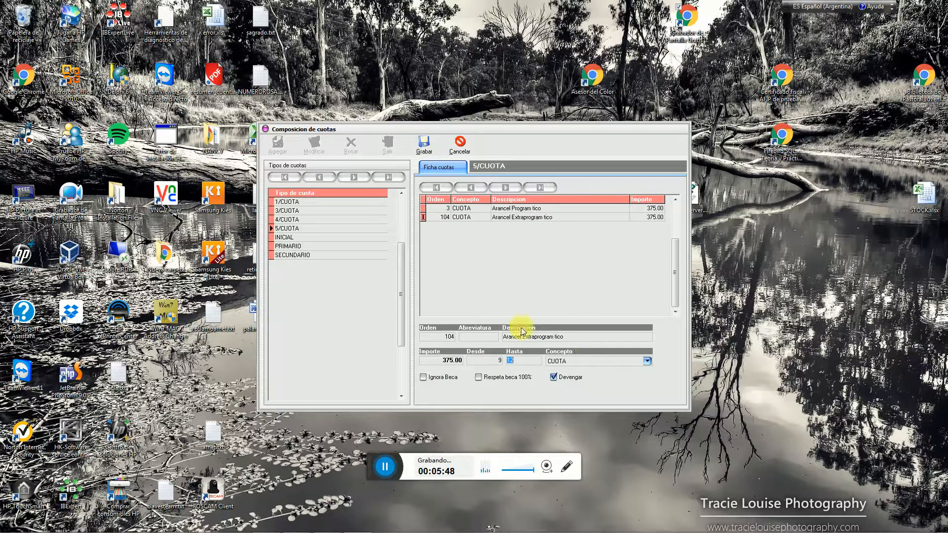
click(514, 209)
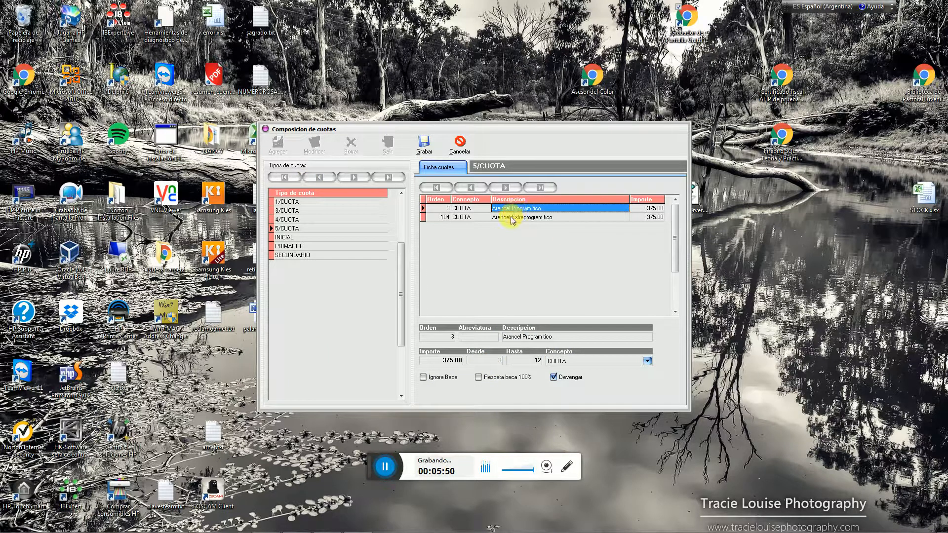
click(511, 218)
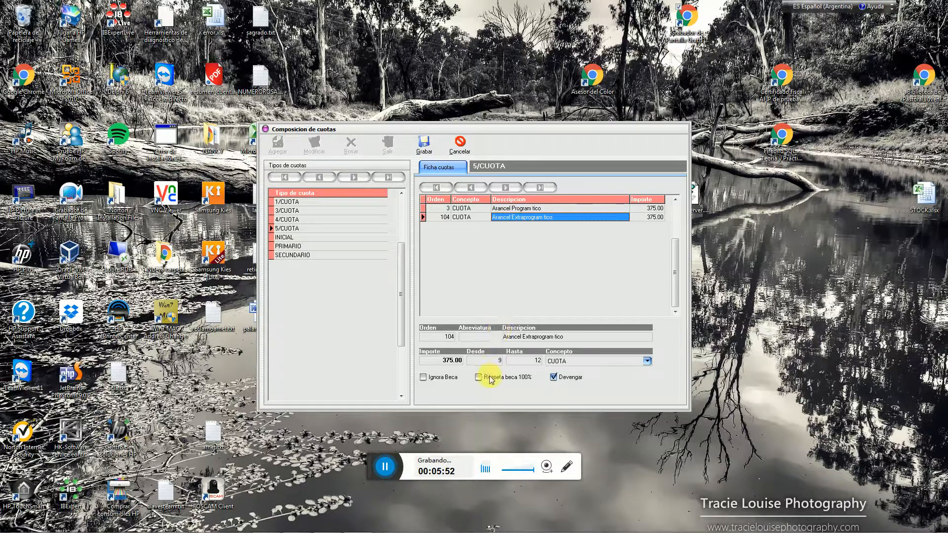
click(425, 144)
click(388, 146)
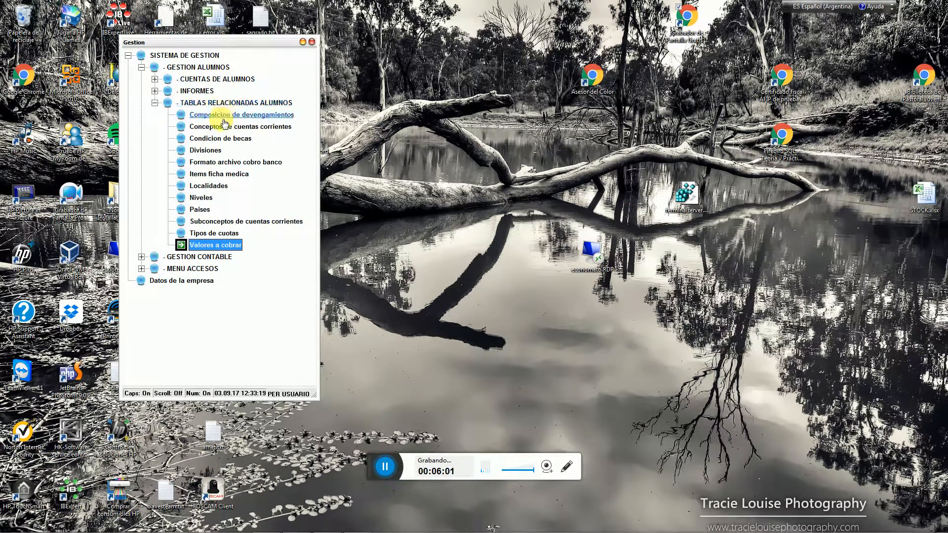
Reopen the Valores a cobrar table and inspect both fee items of 1/CUOTA
double_click(217, 245)
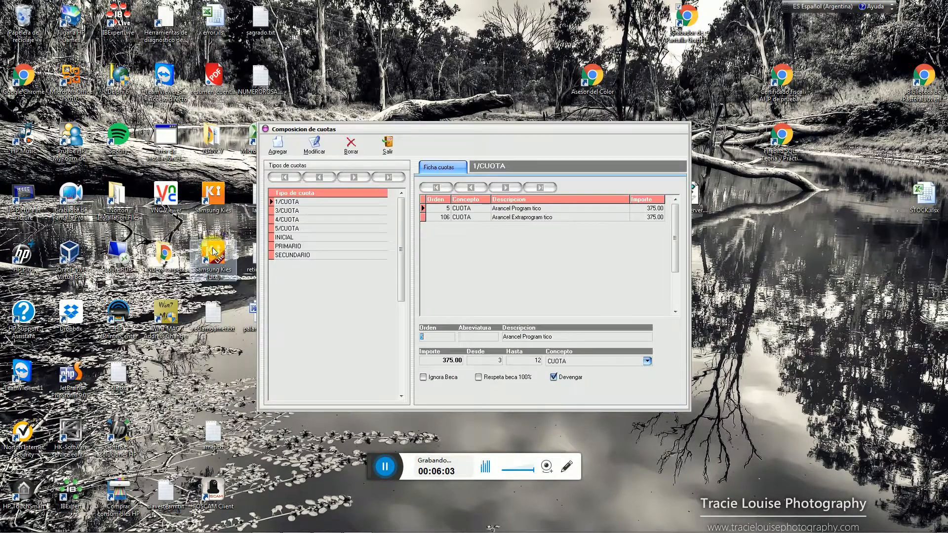
click(539, 208)
click(540, 217)
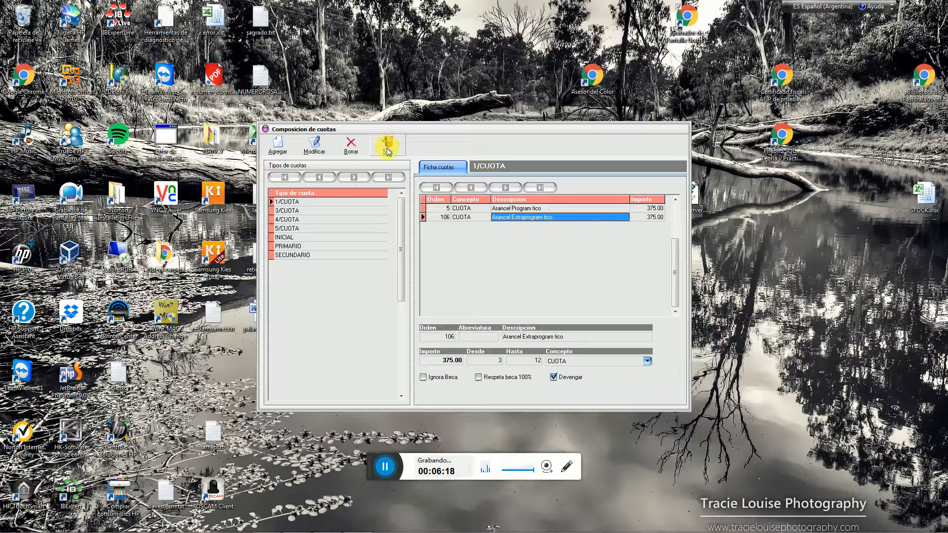
Review fee types 3/CUOTA, 4/CUOTA, 5/CUOTA and INICIAL, including both INICIAL items, and close the window
click(310, 211)
click(310, 219)
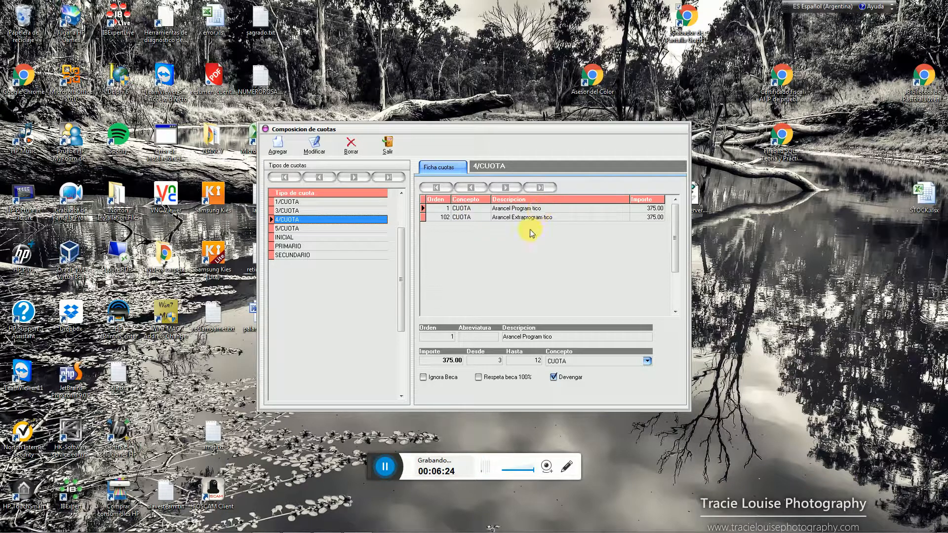
click(301, 228)
click(301, 237)
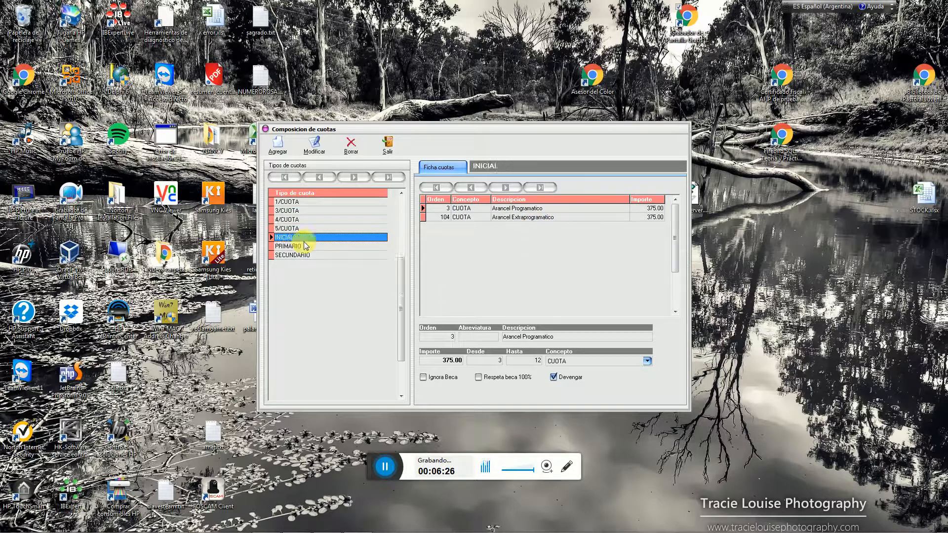
click(522, 207)
click(526, 218)
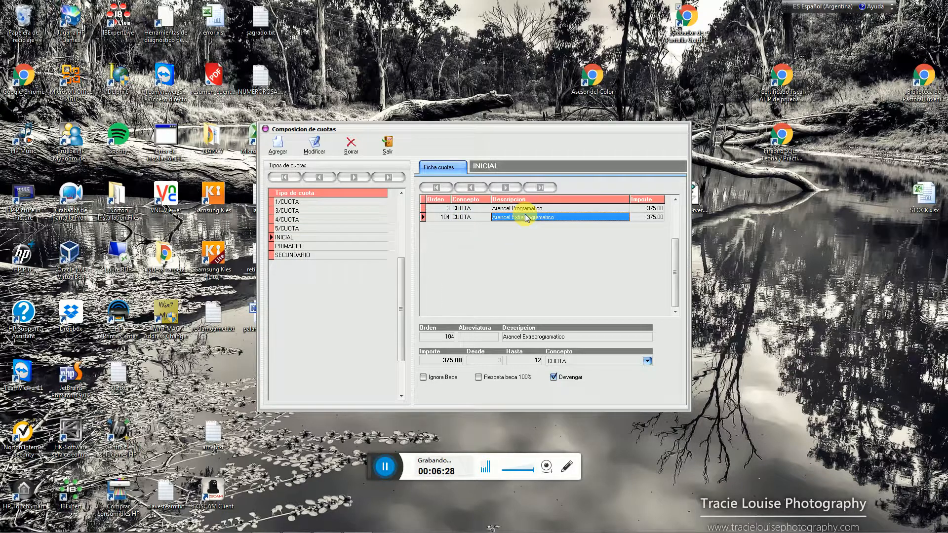
click(385, 144)
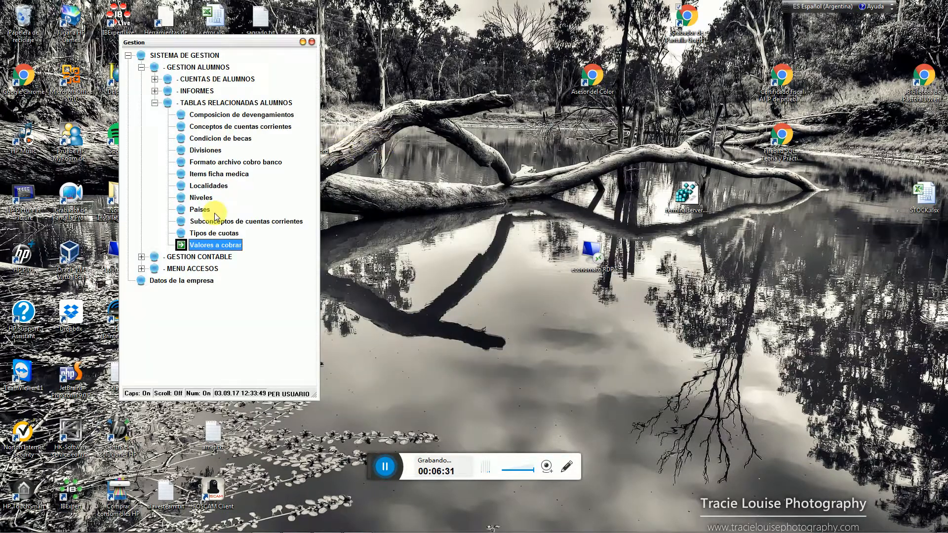
Reopen the Divisiones table and check the fee type assigned to PRIMARIO division 1A
double_click(212, 151)
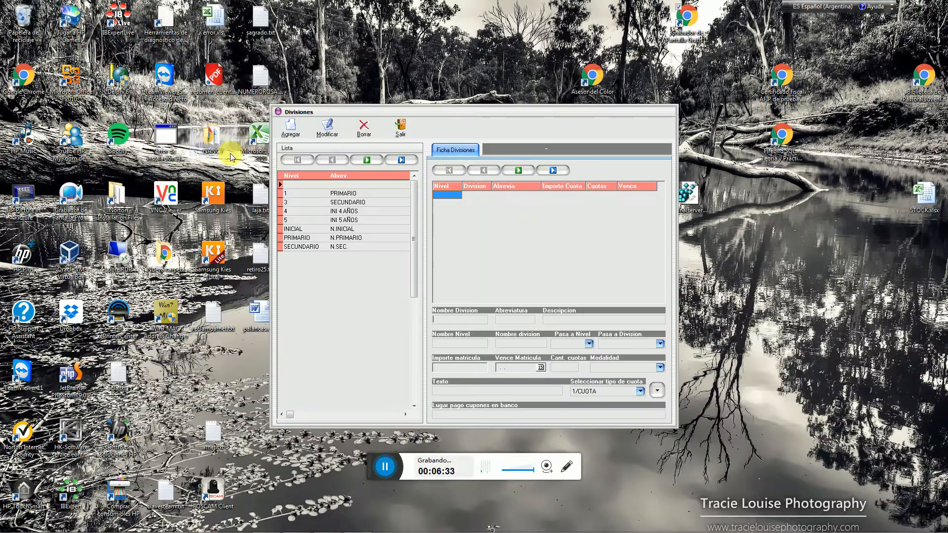
click(333, 193)
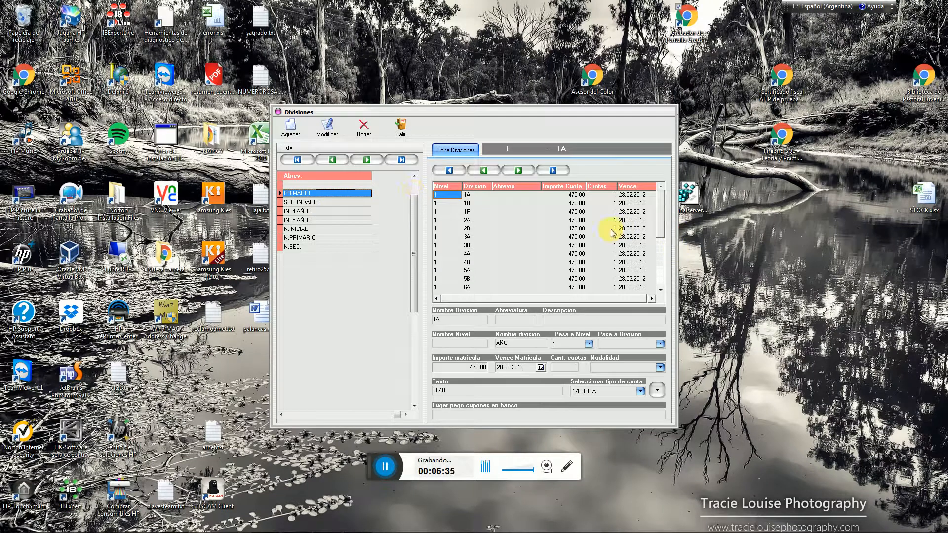
click(472, 195)
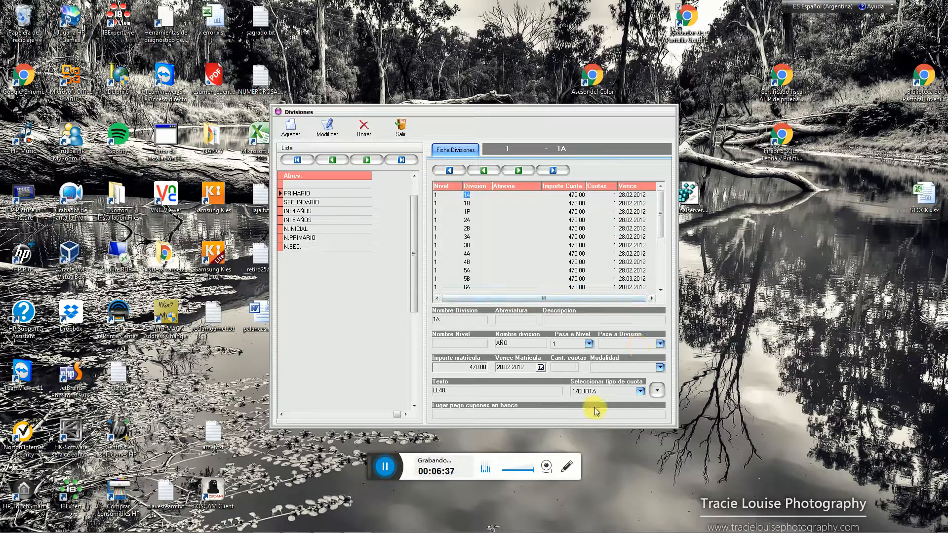
Close the Divisiones window, open the Valores a cobrar table to check the fee items of 1/CUOTA, and close it
click(401, 127)
double_click(217, 245)
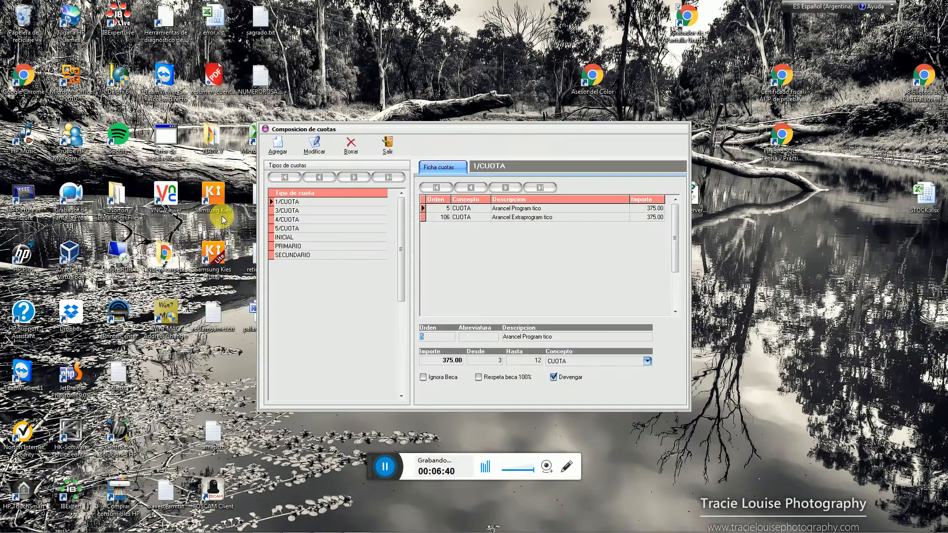
click(284, 201)
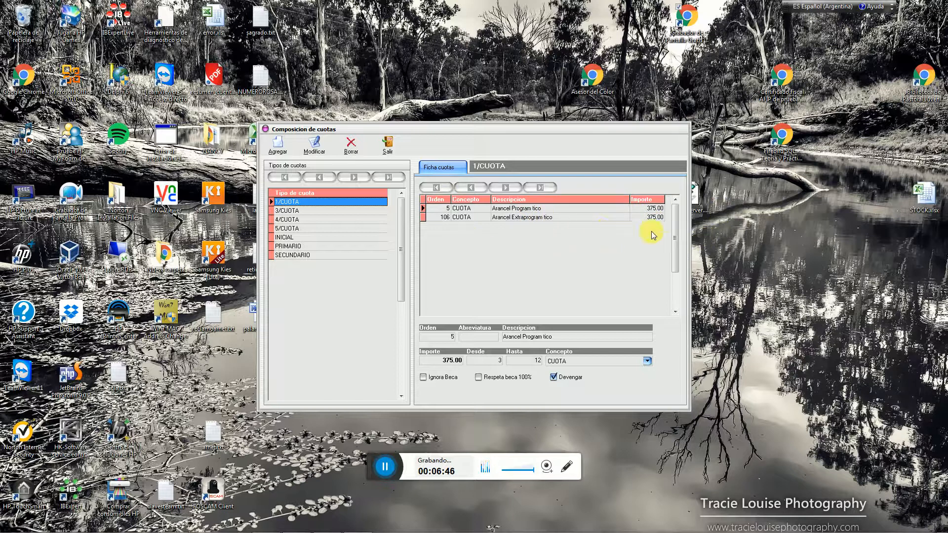
click(388, 145)
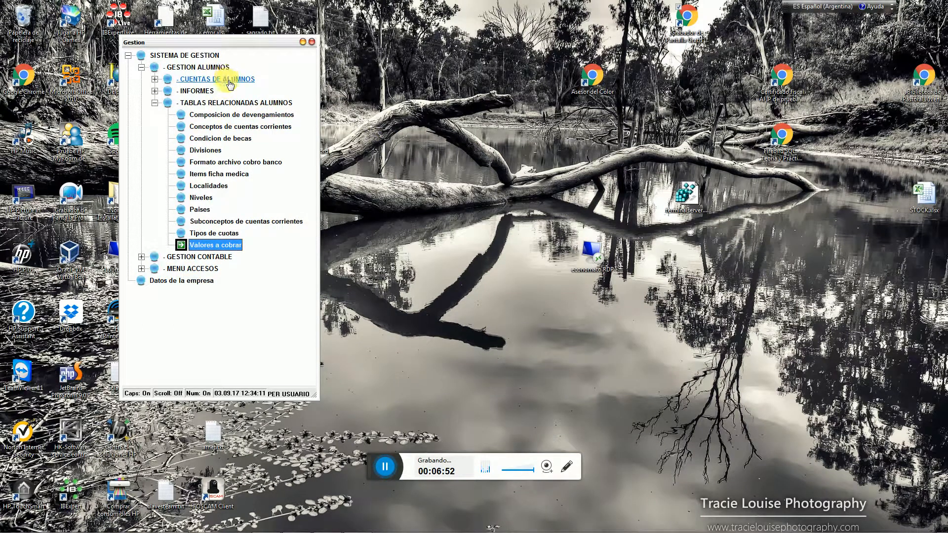
Open Devengamiento mensual, enter year 2017, month 9 and due date 10.09.2017, and check which concept is already accrued
click(205, 91)
click(213, 81)
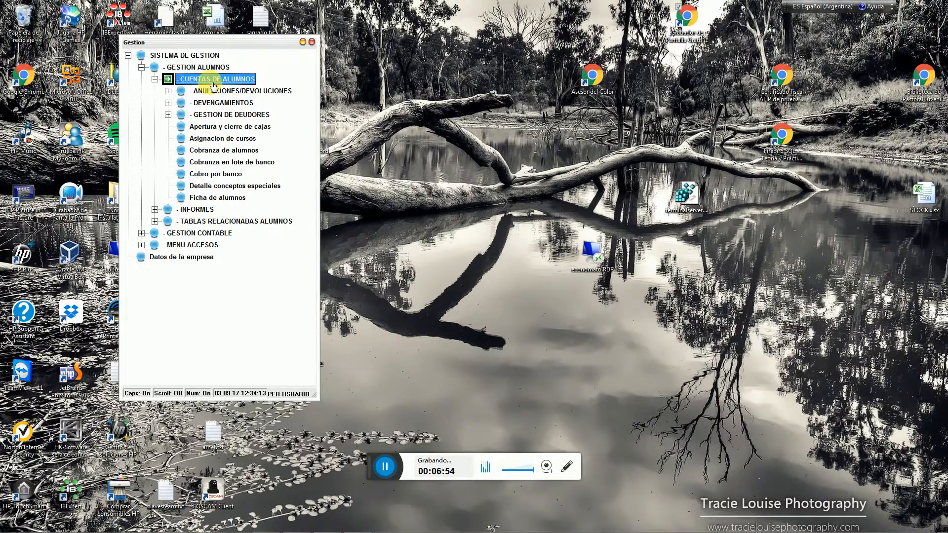
click(217, 103)
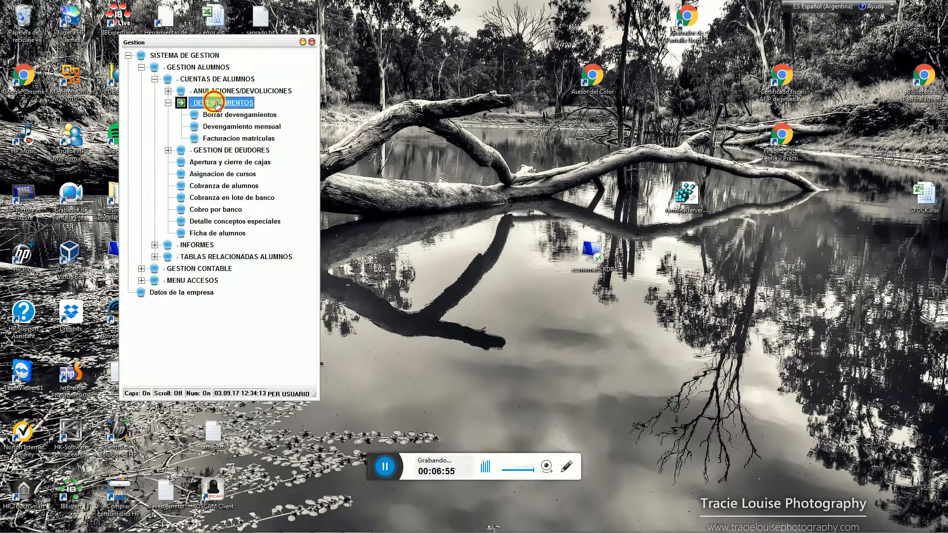
click(221, 127)
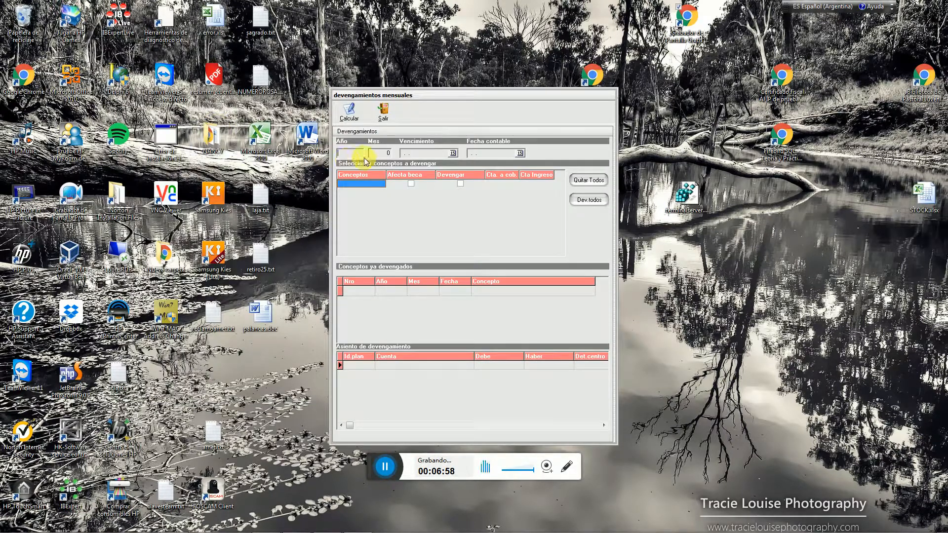
text(2017)
text(9)
key(Tab)
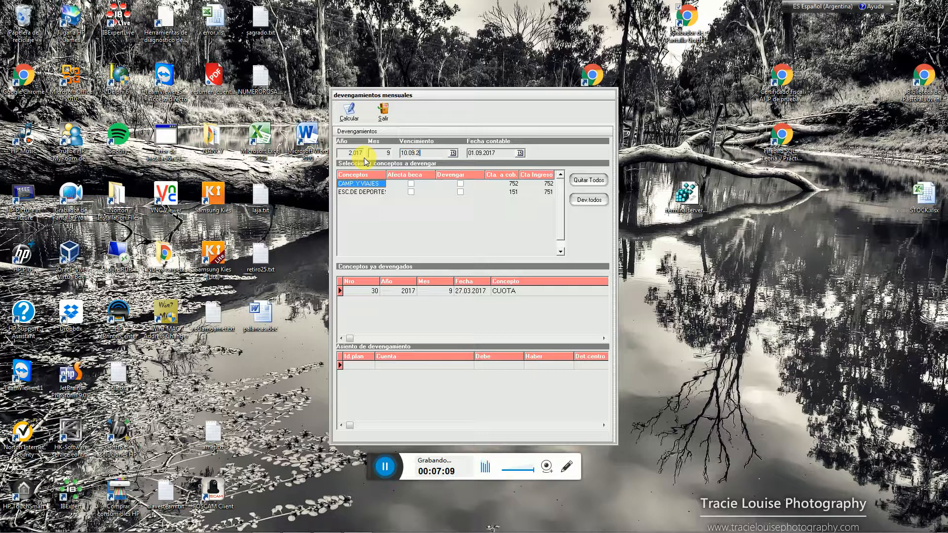
key(Tab)
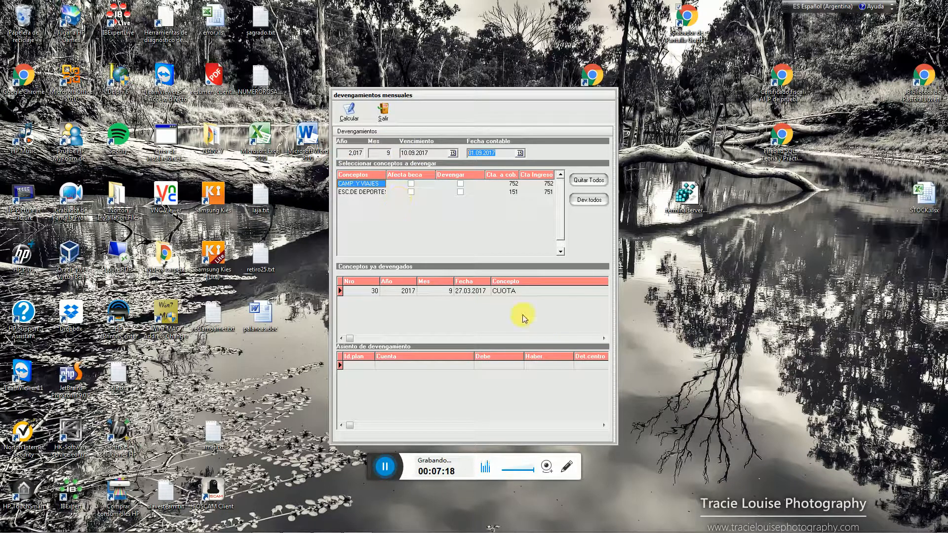
click(503, 291)
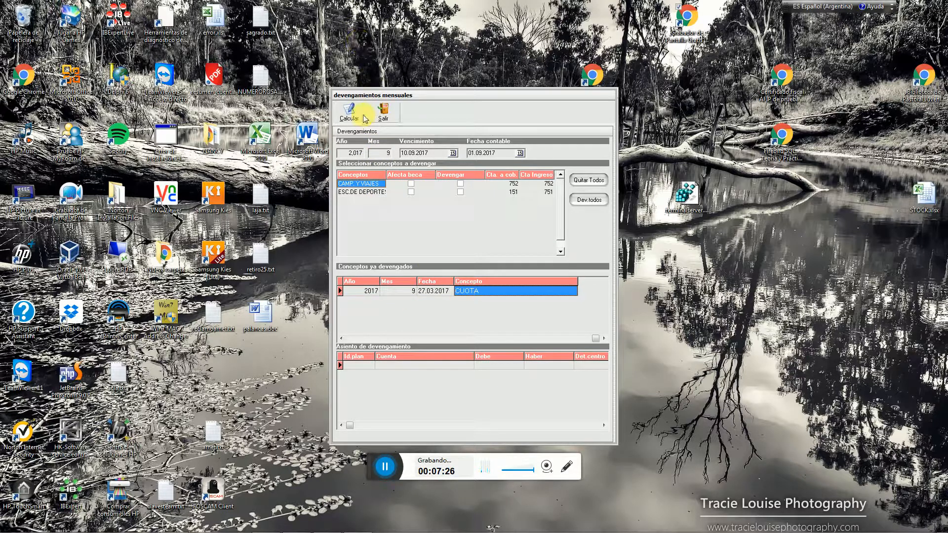
Enter year 2017, month 12 and due date 10.12.2017, check the concept already accrued, and close the monthly accruals window
click(343, 153)
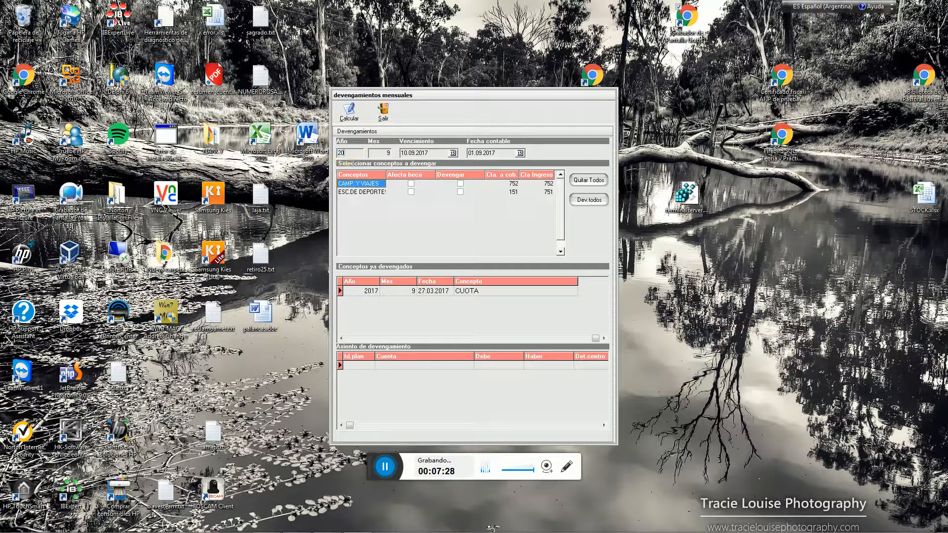
key(Tab)
text(12)
key(Tab)
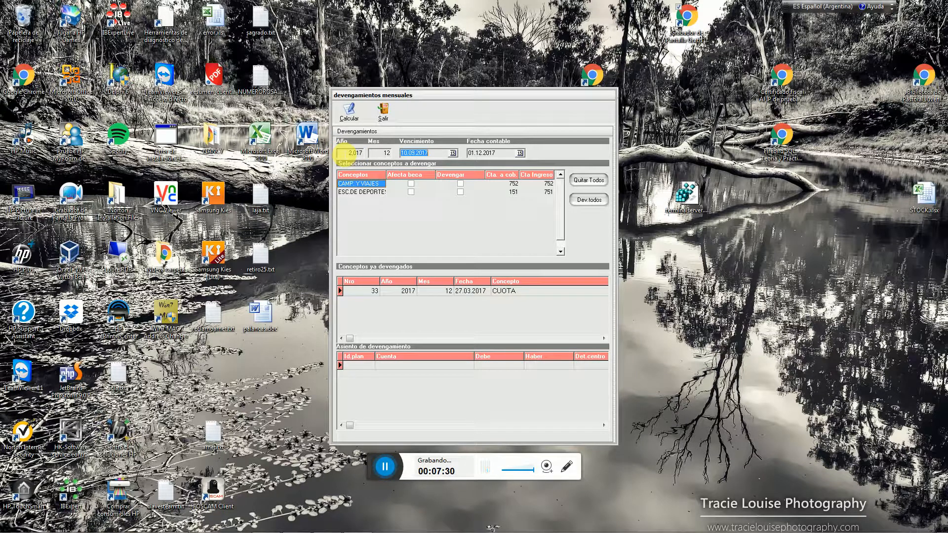
key(Tab)
key(shift+Tab)
text(1)
key(Tab)
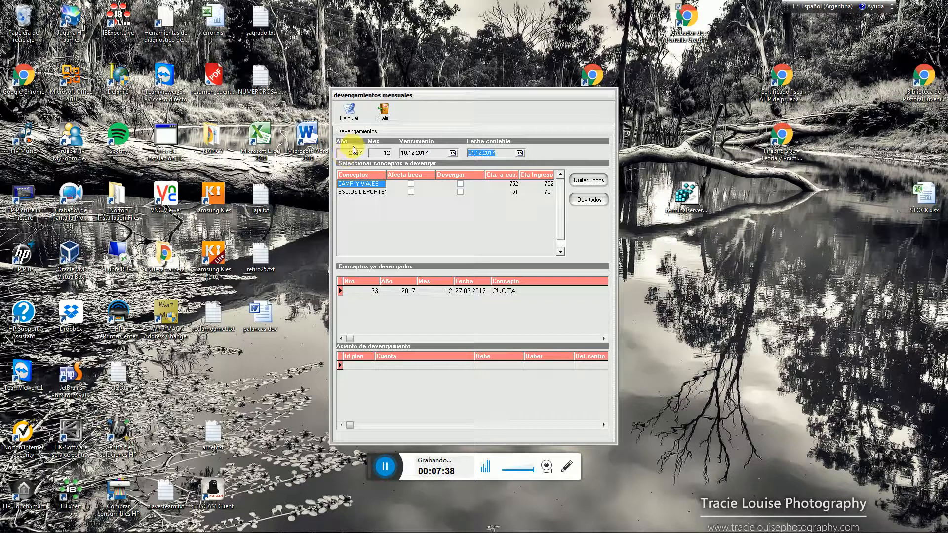
click(504, 291)
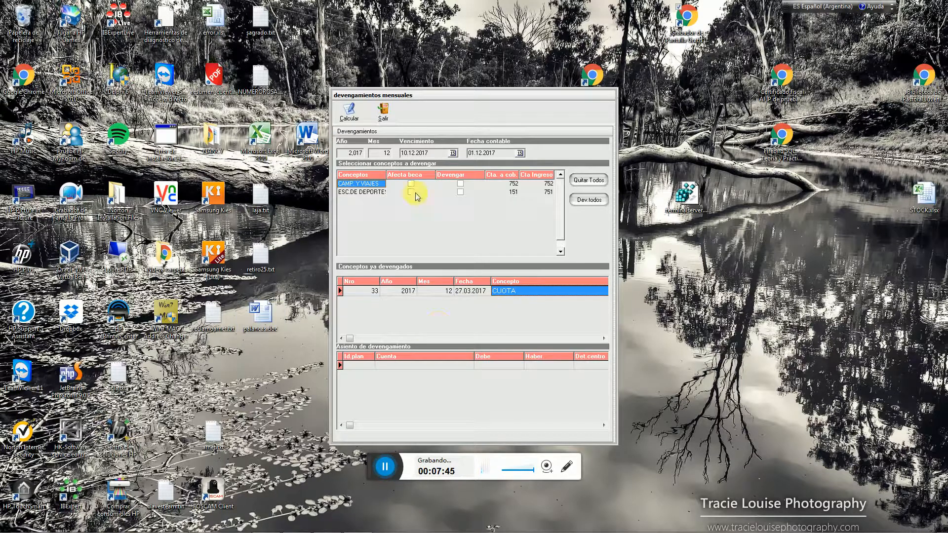
click(383, 111)
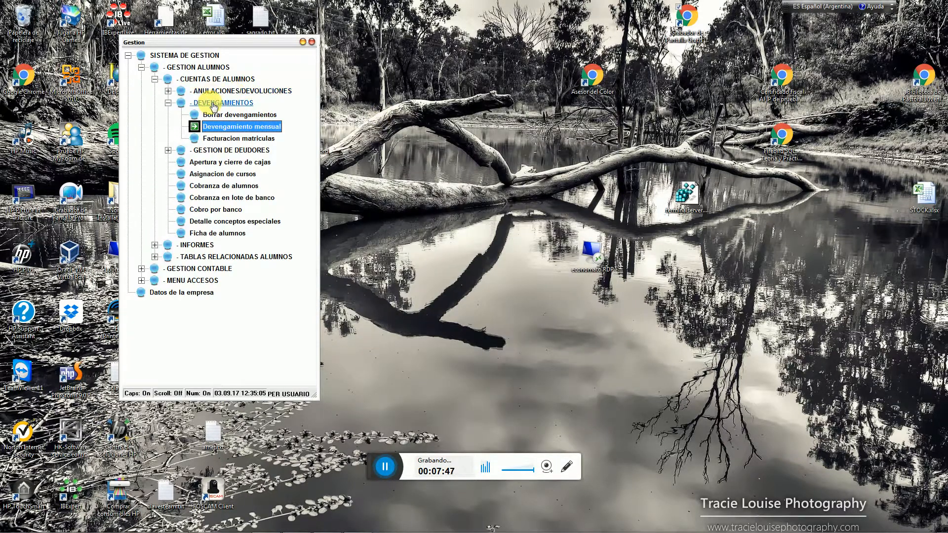
Delete the December 2017 CUOTA accrual in Borrar devengamientos, save the deletion and close the window
click(237, 92)
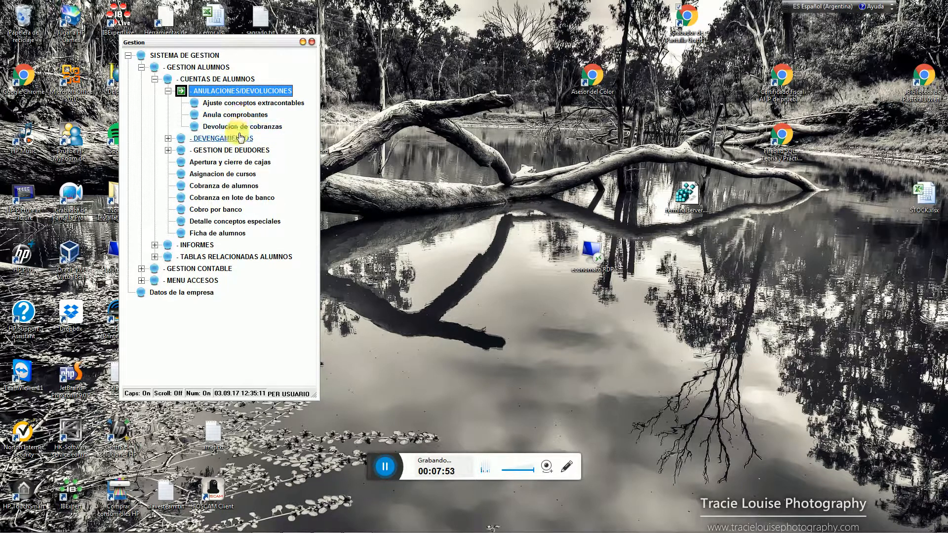
click(167, 91)
click(168, 102)
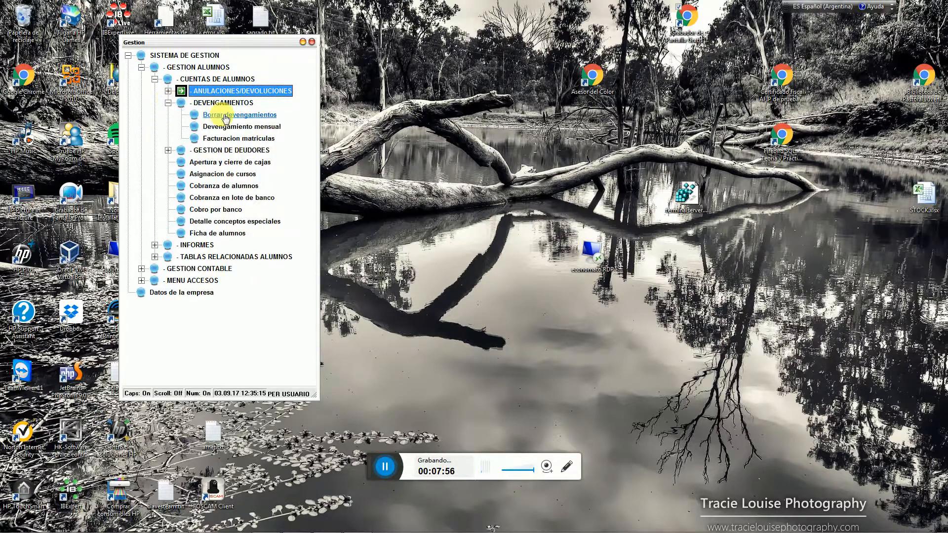
click(232, 115)
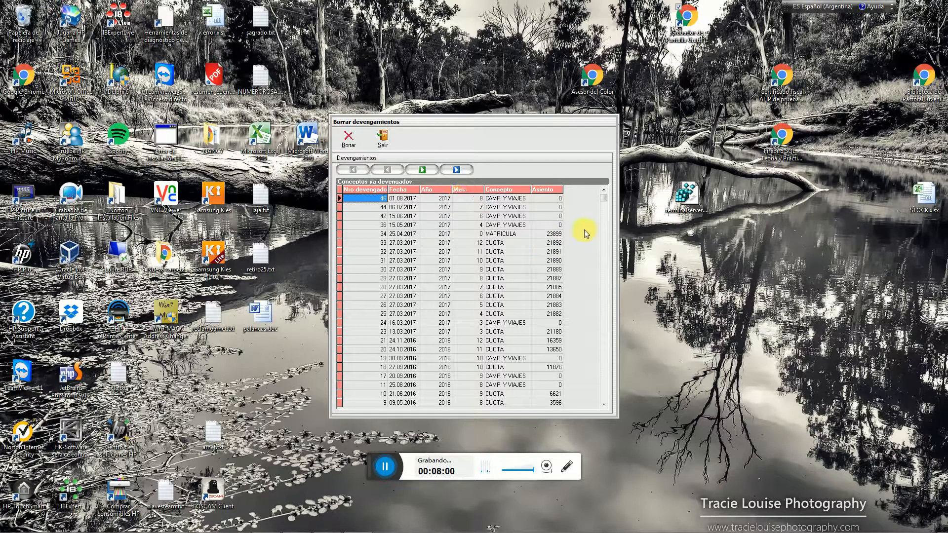
click(443, 242)
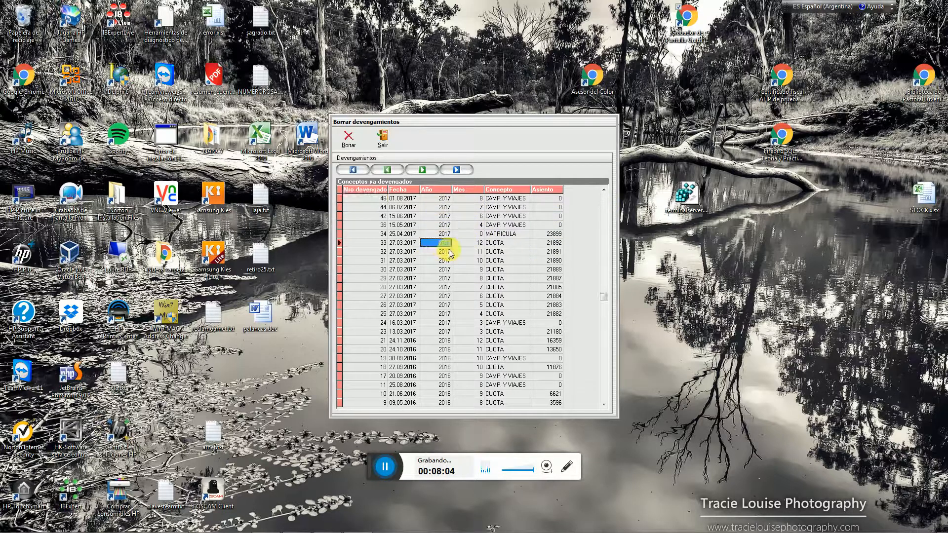
click(348, 141)
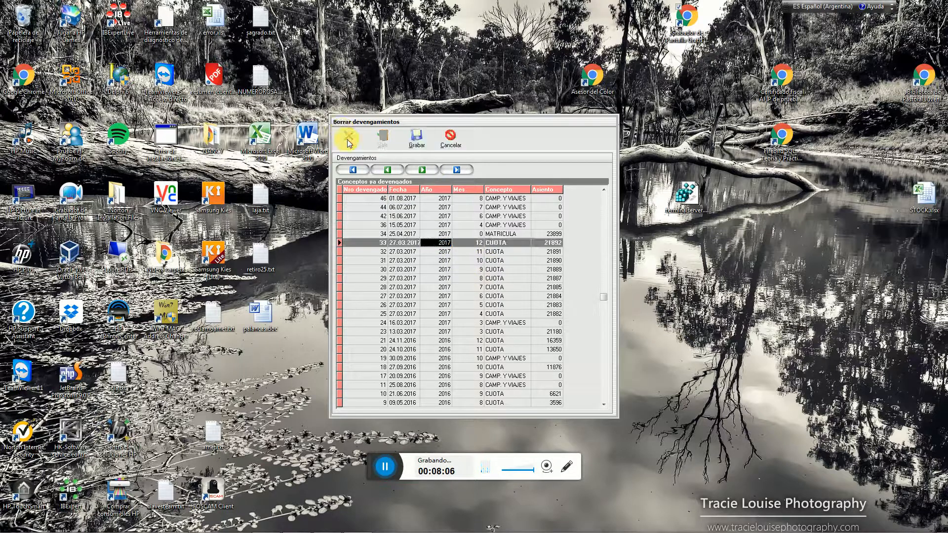
click(407, 135)
click(381, 141)
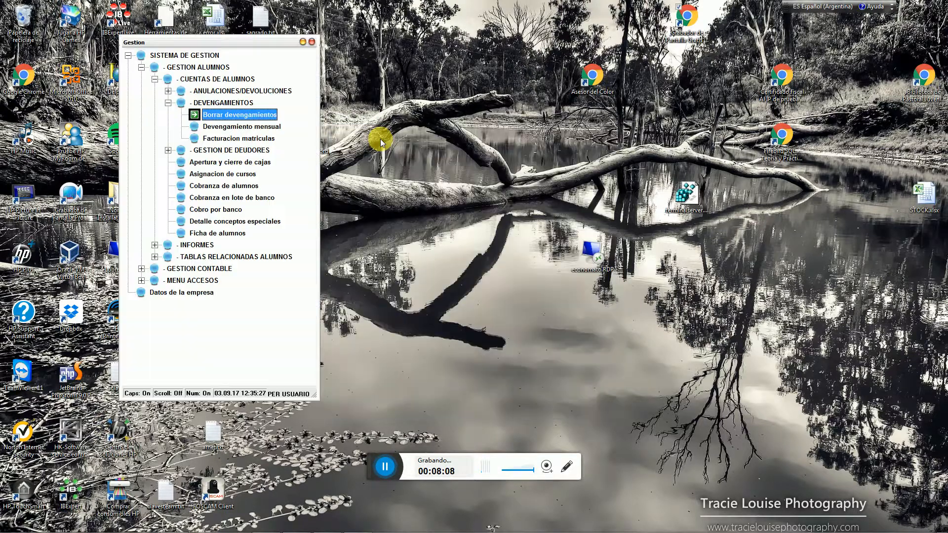
Reopen Devengamiento mensual and enter year 2017, month 12 and due date 10.12.2017, keeping the proposed accounting date 01.12.2017
double_click(223, 127)
text(2017)
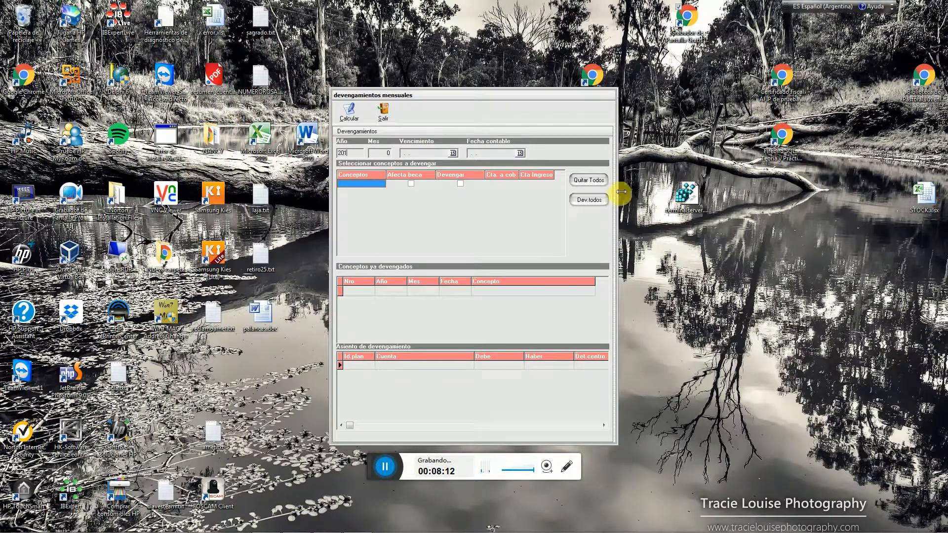
key(Return)
text(12)
key(Return)
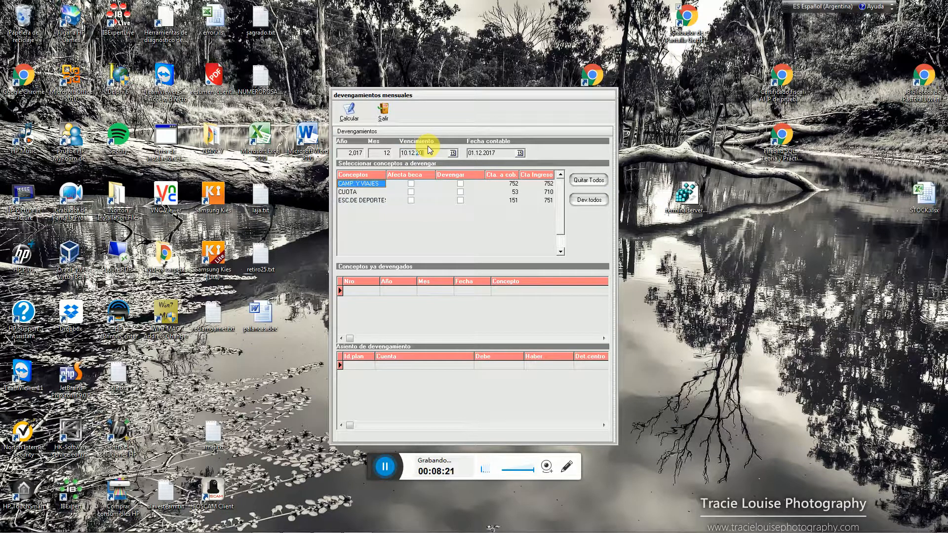
key(Return)
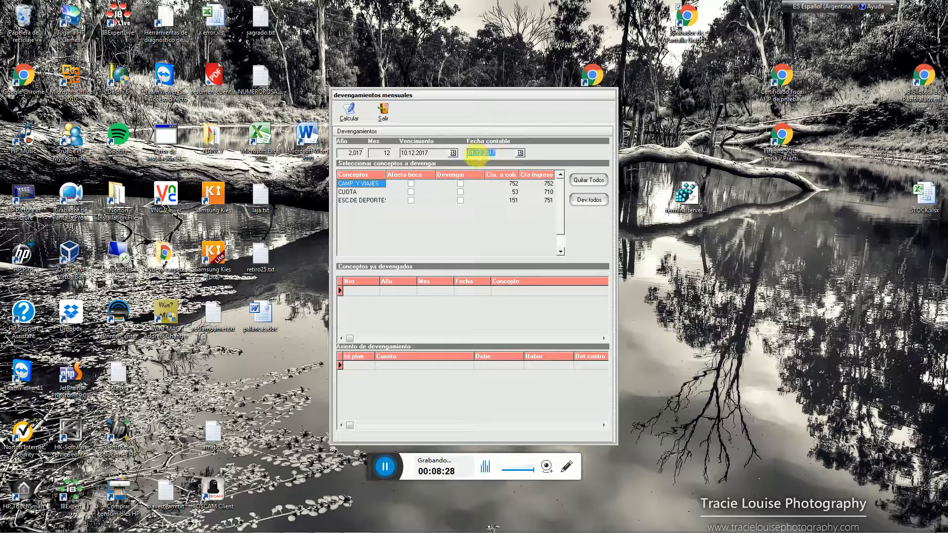
Mark CUOTA for accrual, calculate the accrual entry, process it and close the monthly accruals window
click(460, 192)
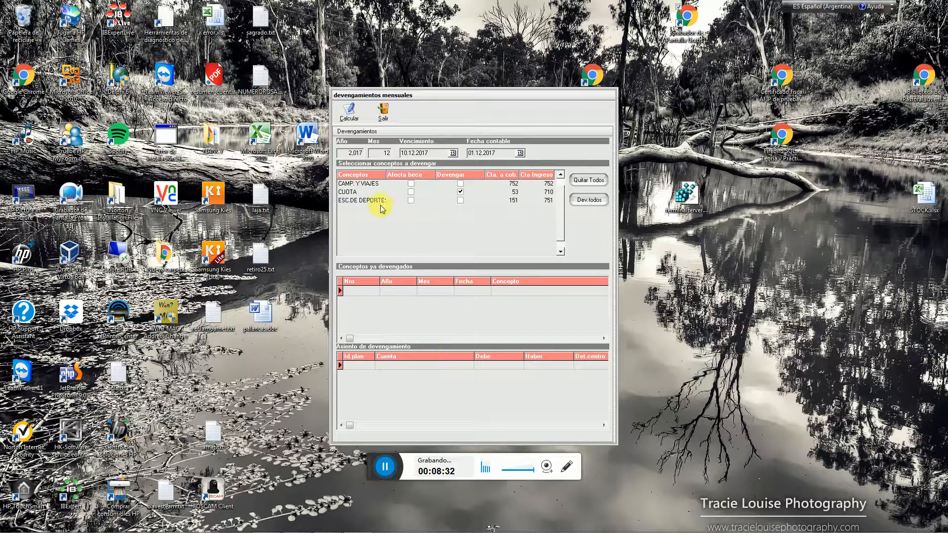
click(353, 117)
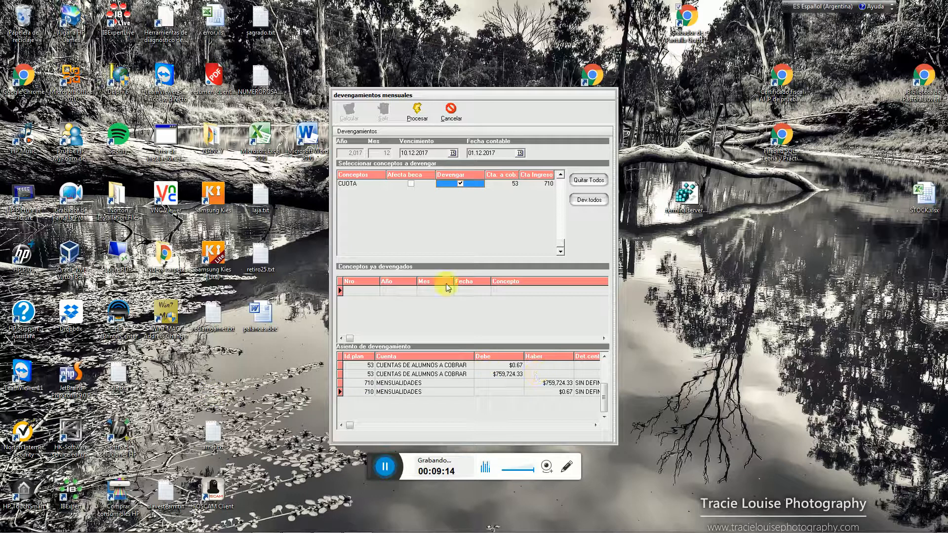
click(418, 115)
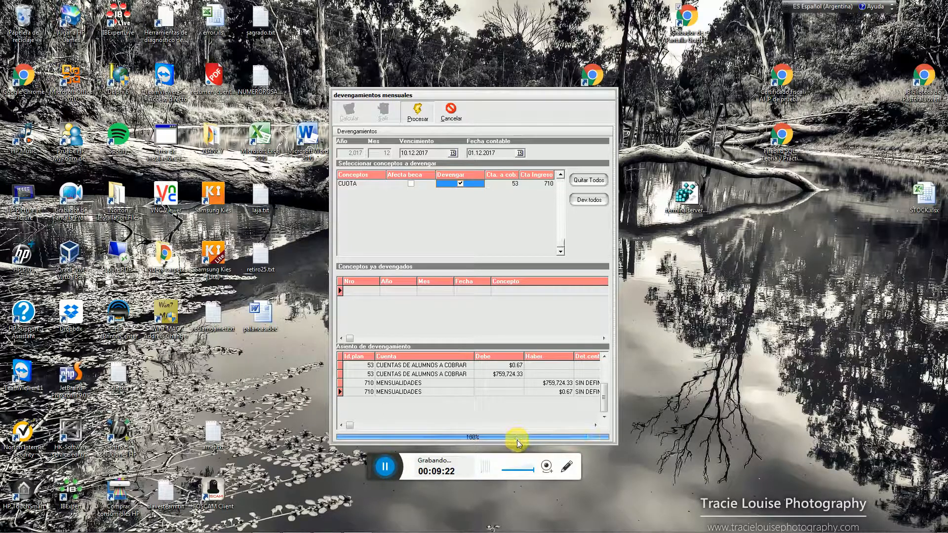
click(387, 110)
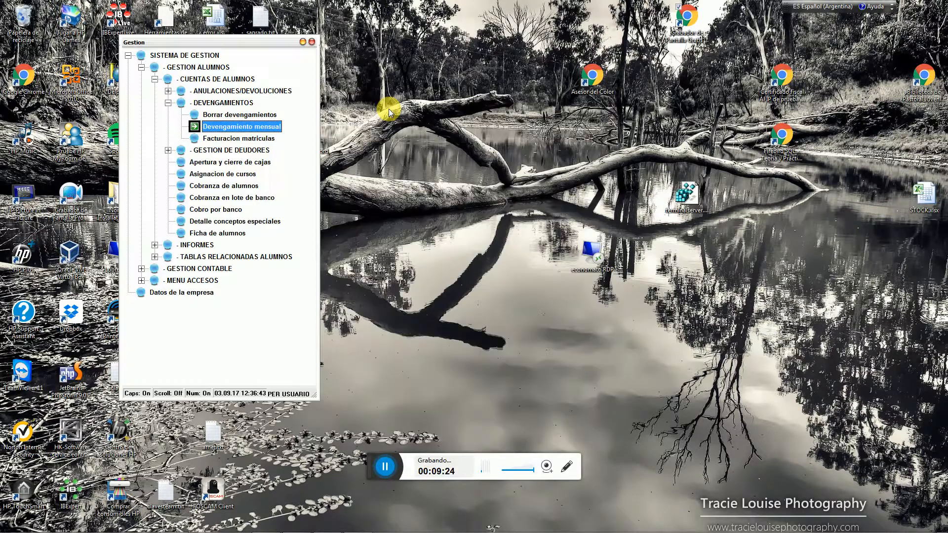
Reopen Borrar devengamientos, check the year and month of the newly generated CUOTA accrual, and close the window
double_click(235, 115)
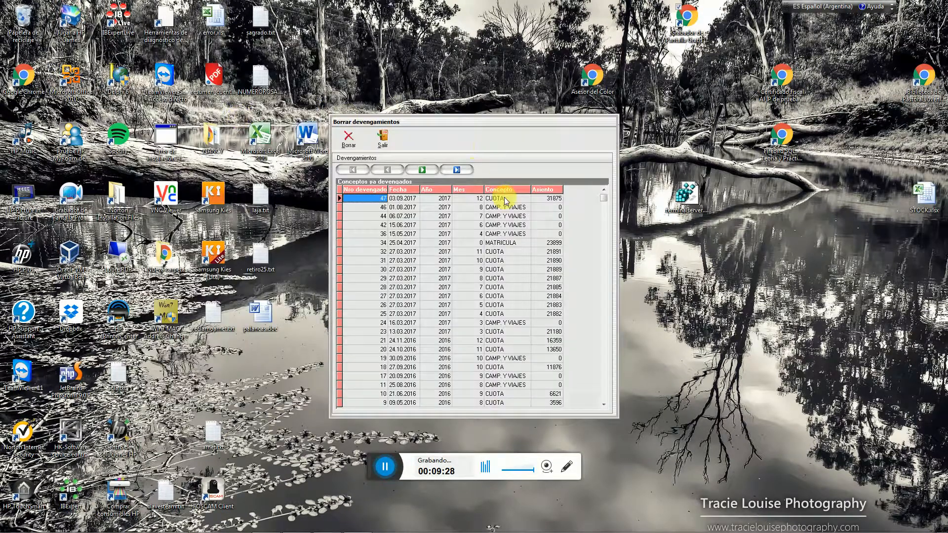
click(434, 198)
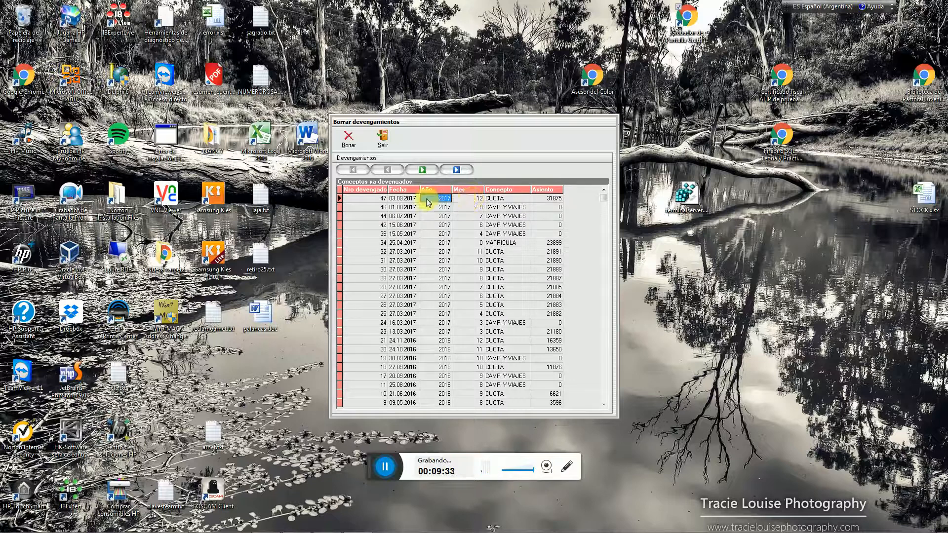
click(460, 198)
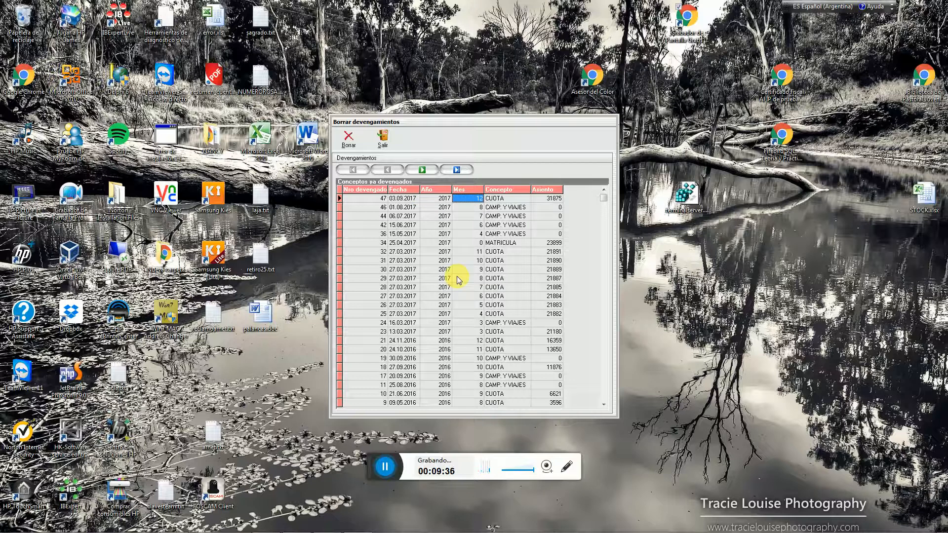
click(383, 138)
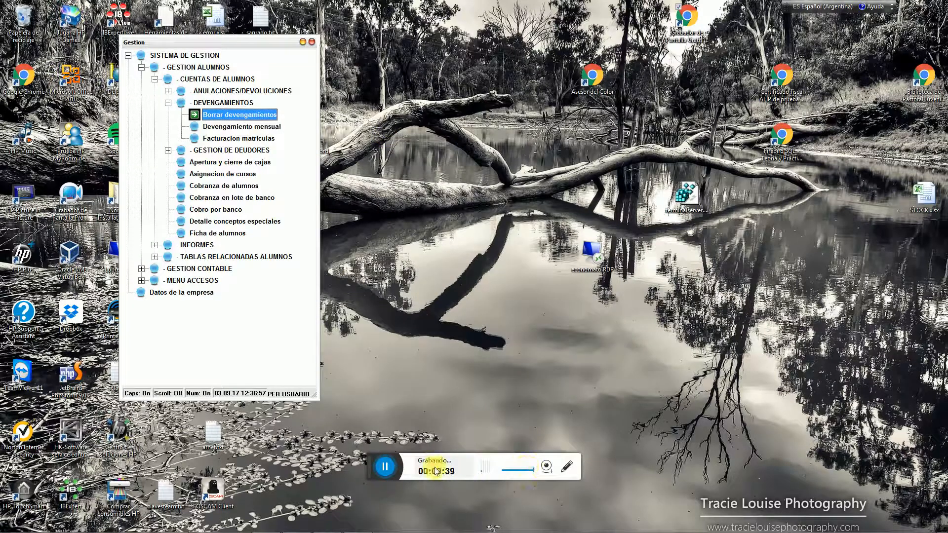